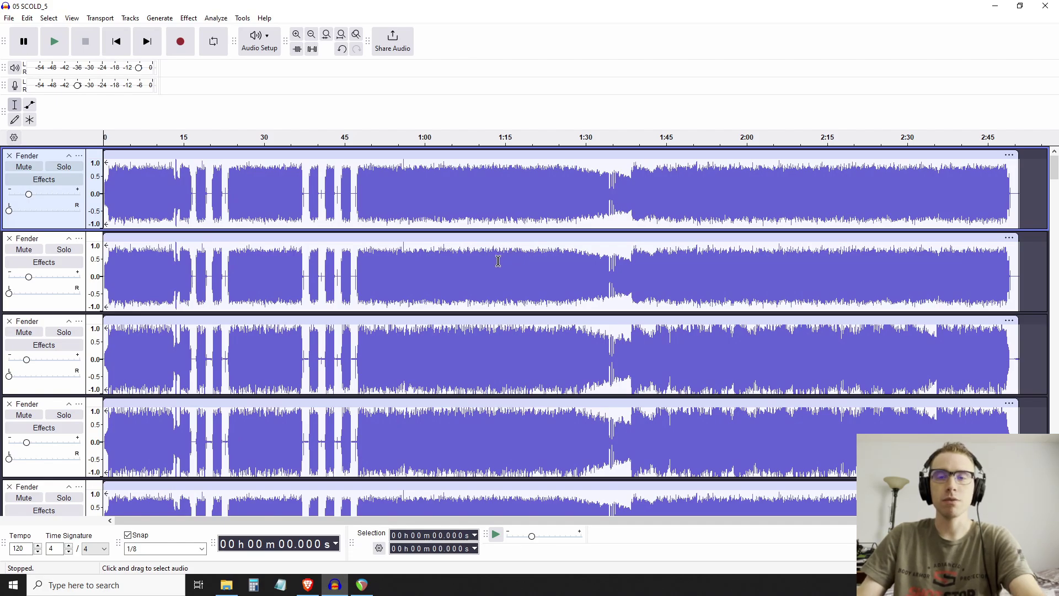
Collapse all tracks of the project so that many of them fit in the window at once
scroll(221, 232, down, 1)
scroll(224, 222, up, 1)
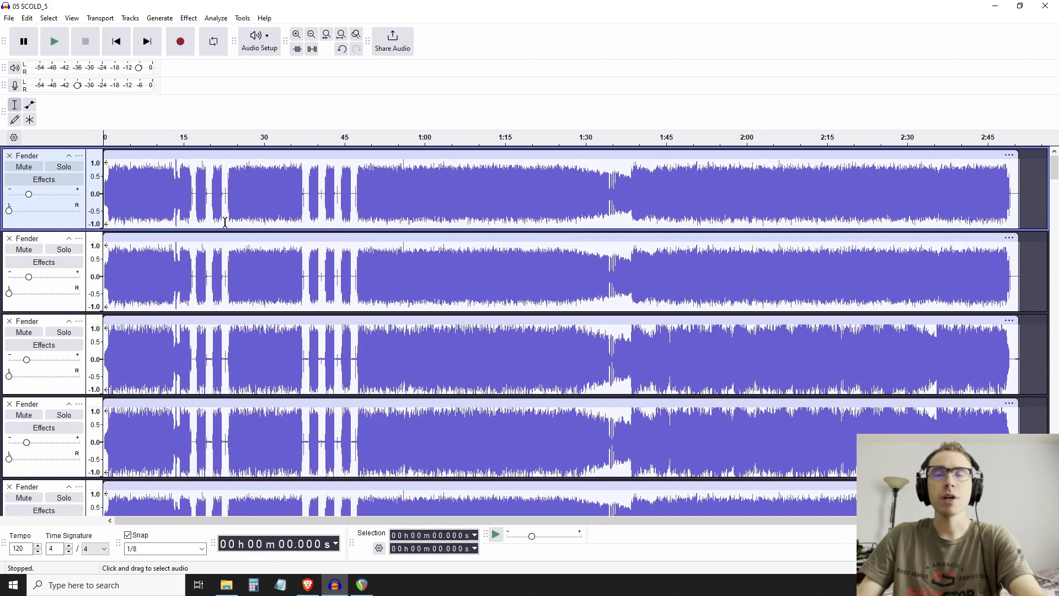
scroll(256, 218, down, 3)
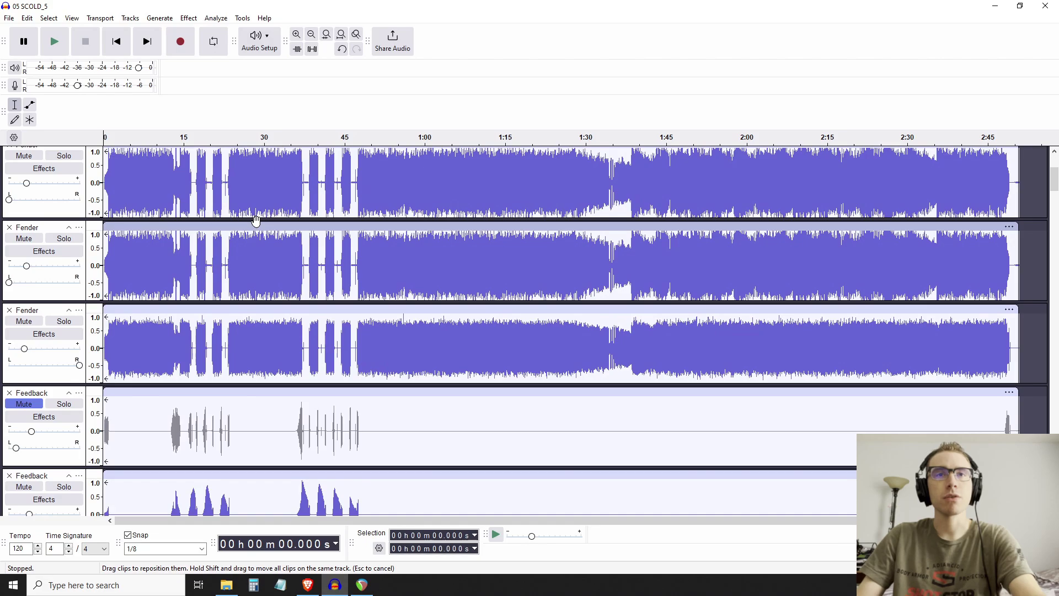
scroll(255, 220, up, 3)
click(131, 19)
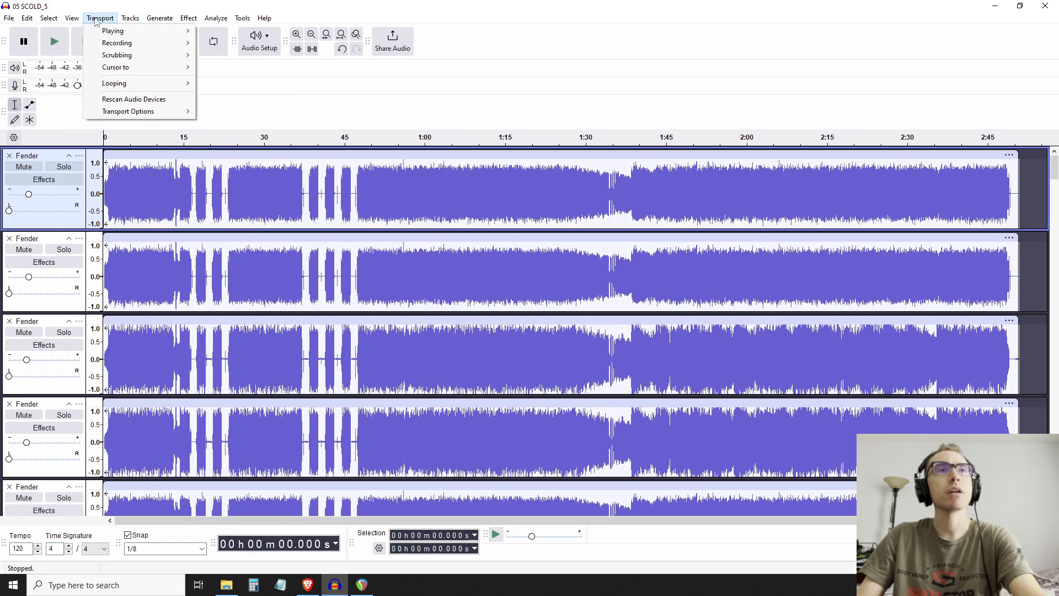
mouse_move(71, 18)
mouse_move(110, 43)
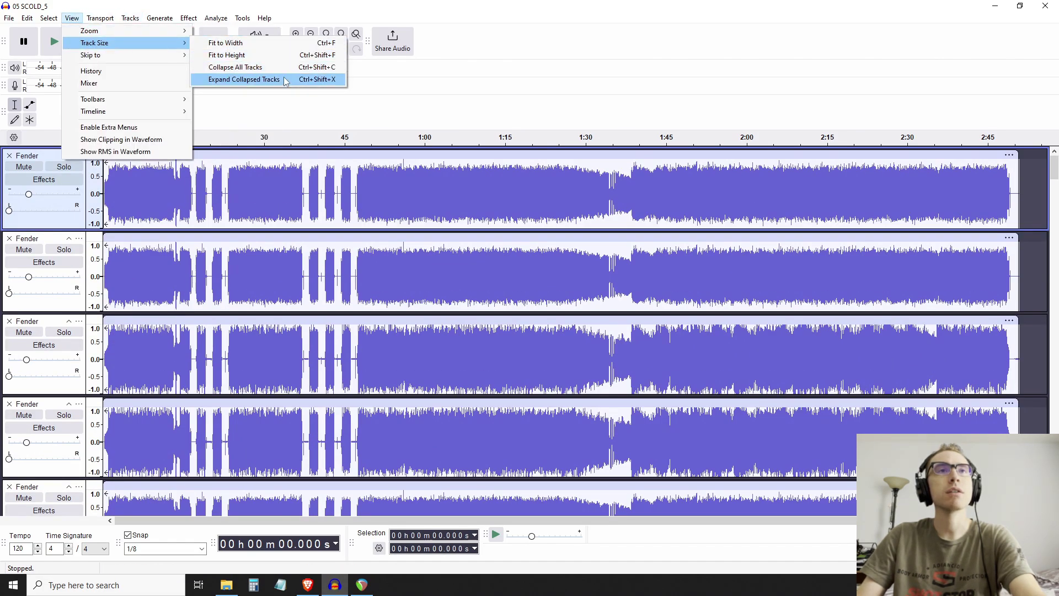
click(248, 67)
Generate 12.5 seconds of silence at the very beginning of both Effects tracks
drag(1056, 186, 1046, 258)
scroll(581, 242, down, 1)
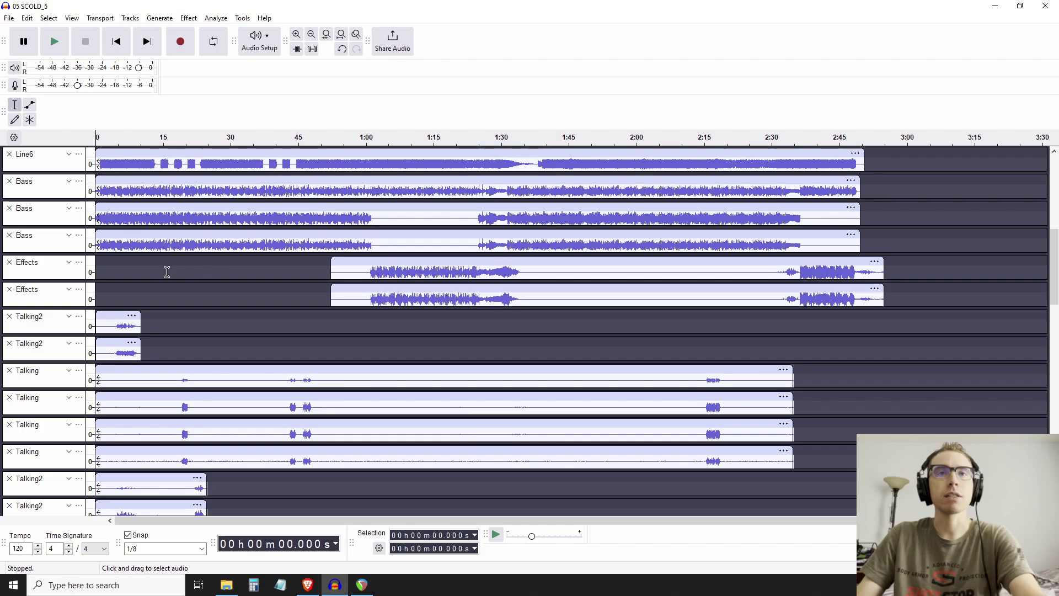
scroll(300, 267, up, 4)
scroll(163, 340, down, 4)
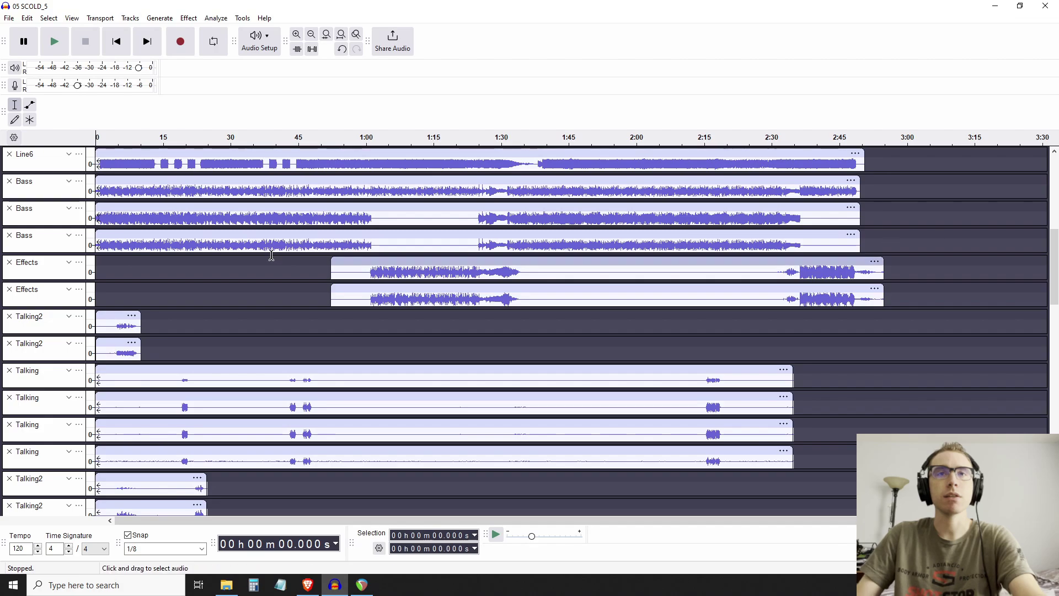
scroll(102, 262, down, 7)
scroll(524, 331, up, 20)
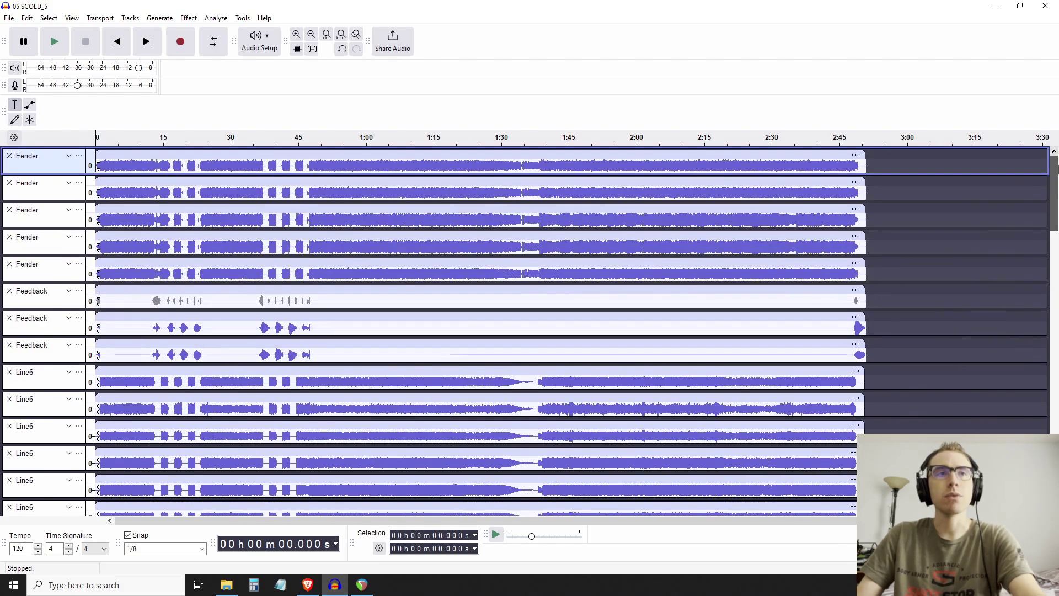
scroll(434, 202, down, 15)
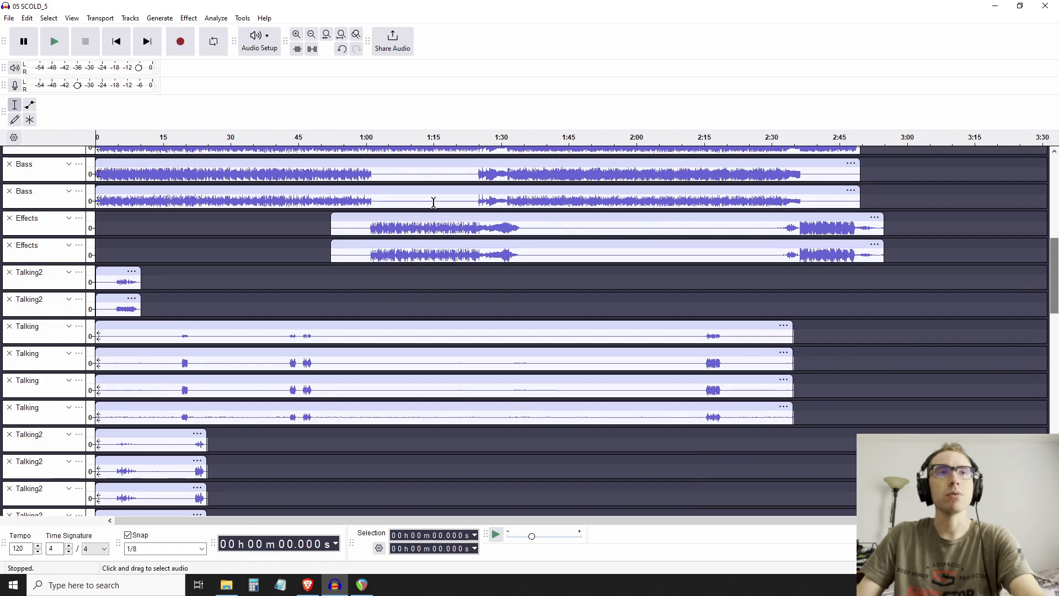
drag(152, 226, 85, 243)
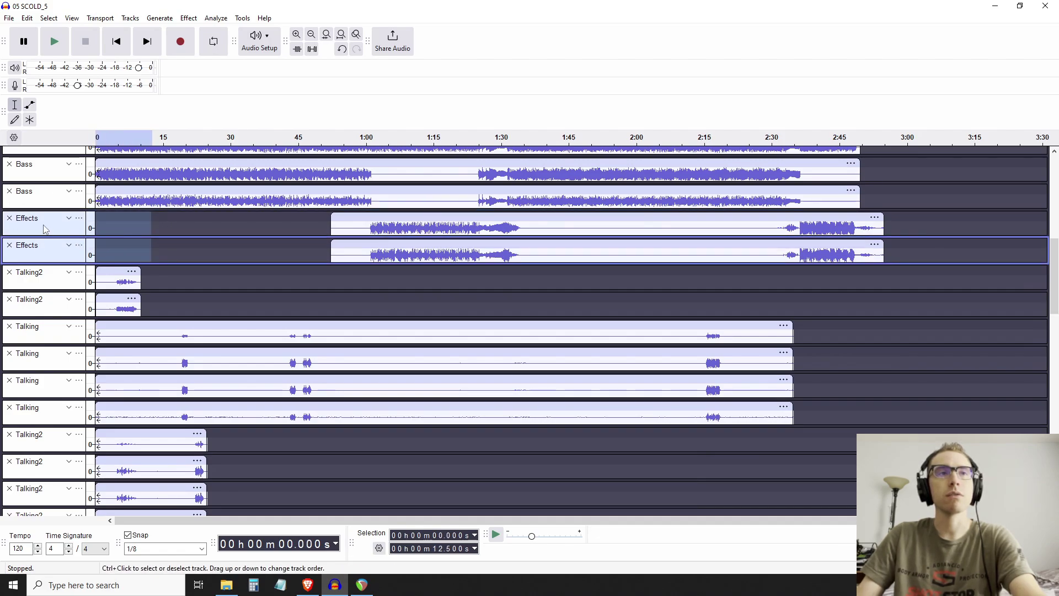
click(159, 18)
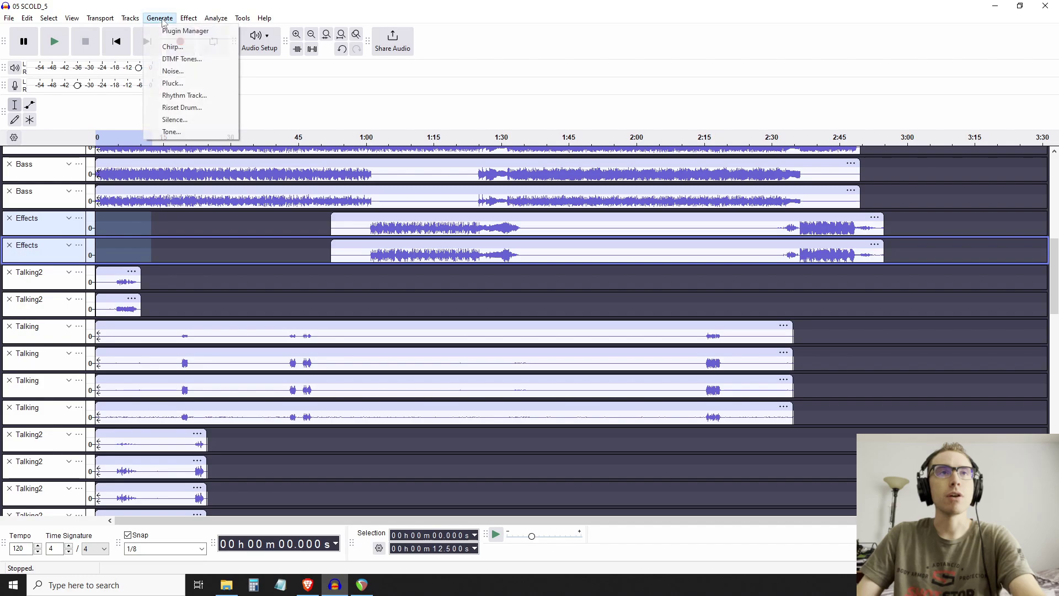
click(191, 119)
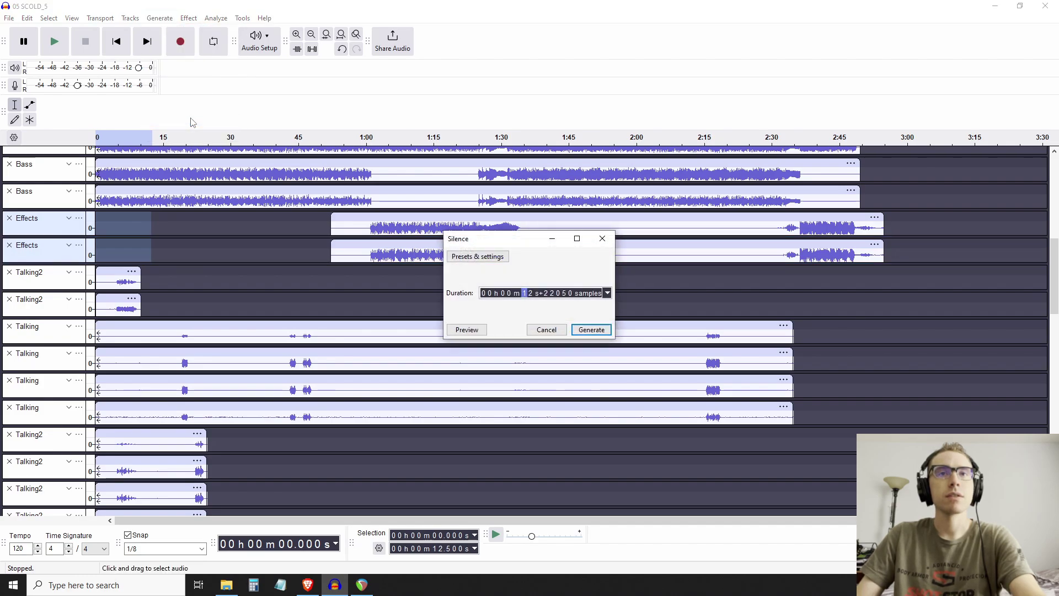
click(591, 330)
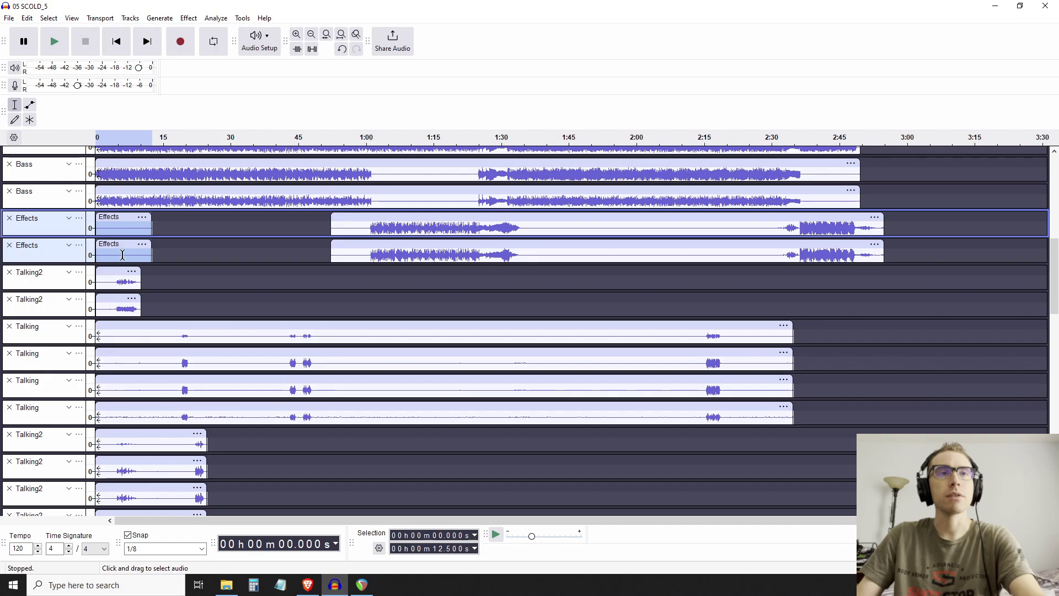
Join the silent clip and the late-starting clip in both Effects tracks into one continuous clip per track
click(287, 221)
click(358, 226)
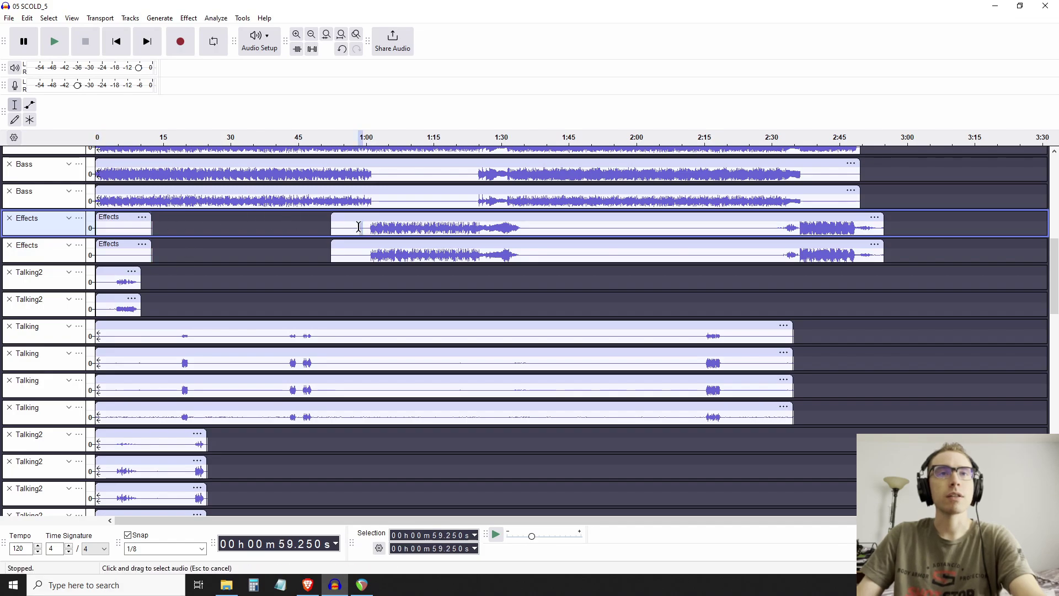
drag(358, 227, 84, 236)
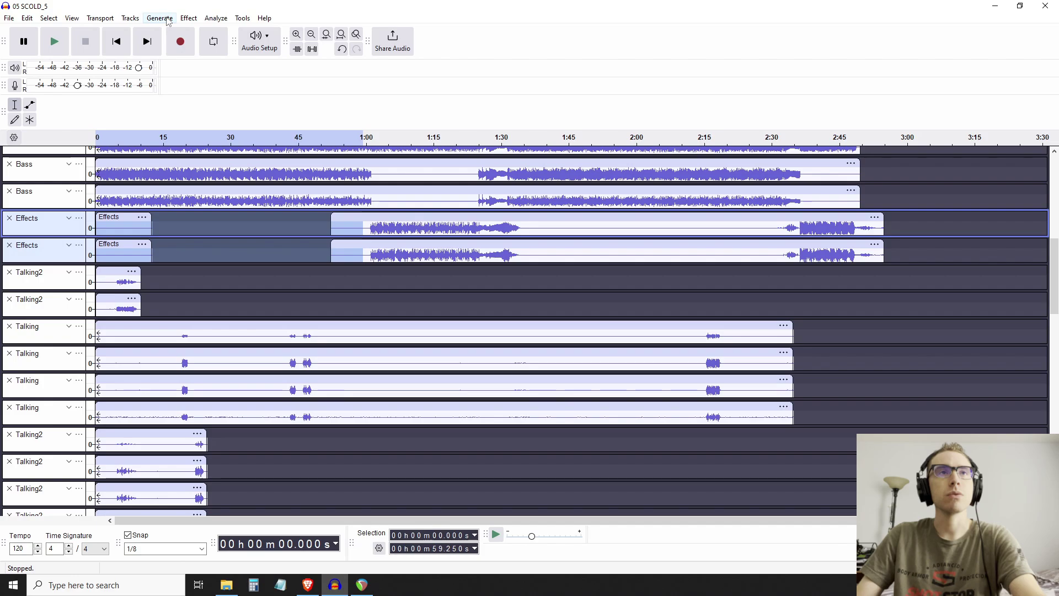
click(27, 17)
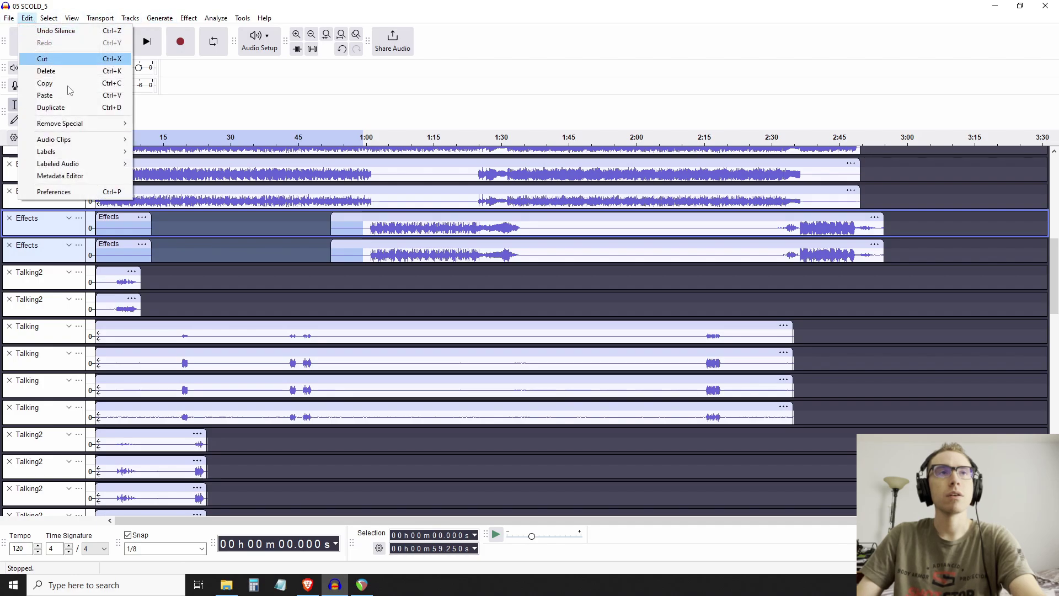
mouse_move(104, 142)
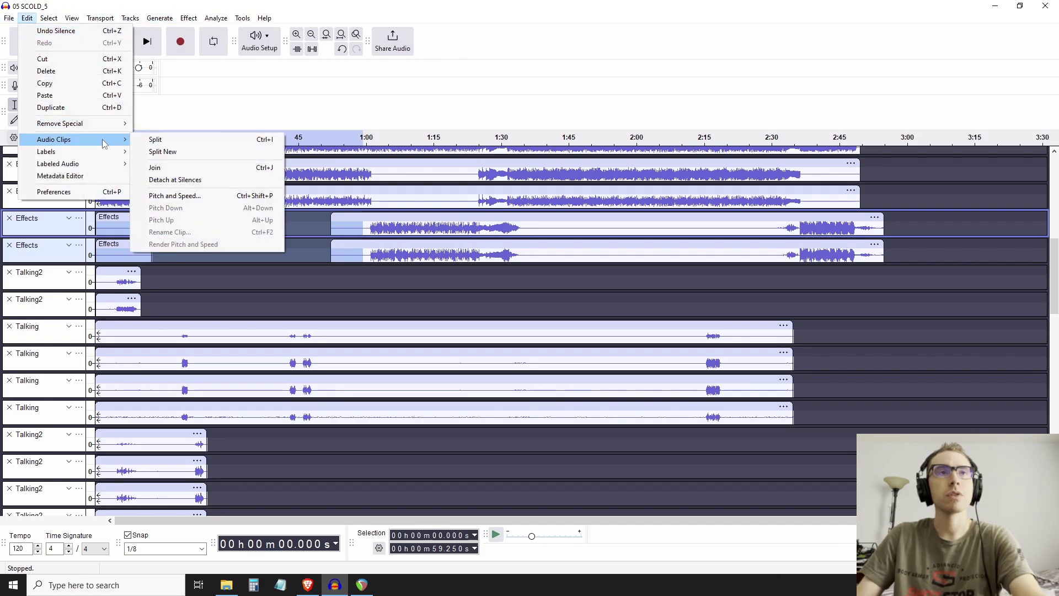
click(186, 171)
click(317, 224)
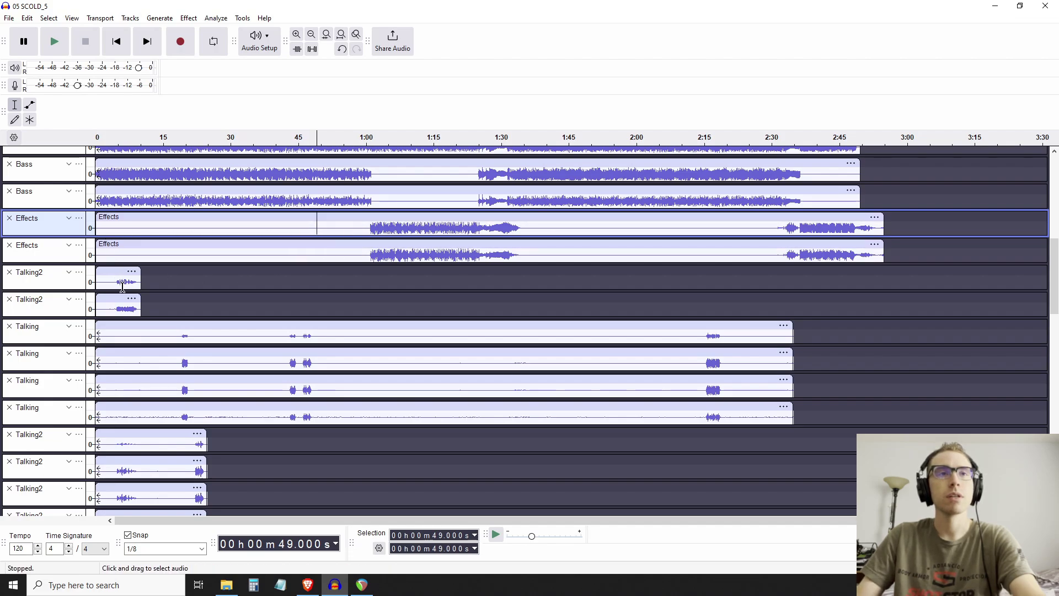
Generate 11.25 seconds of silence at the start of the Talking track just above the Screams tracks
scroll(282, 254, up, 10)
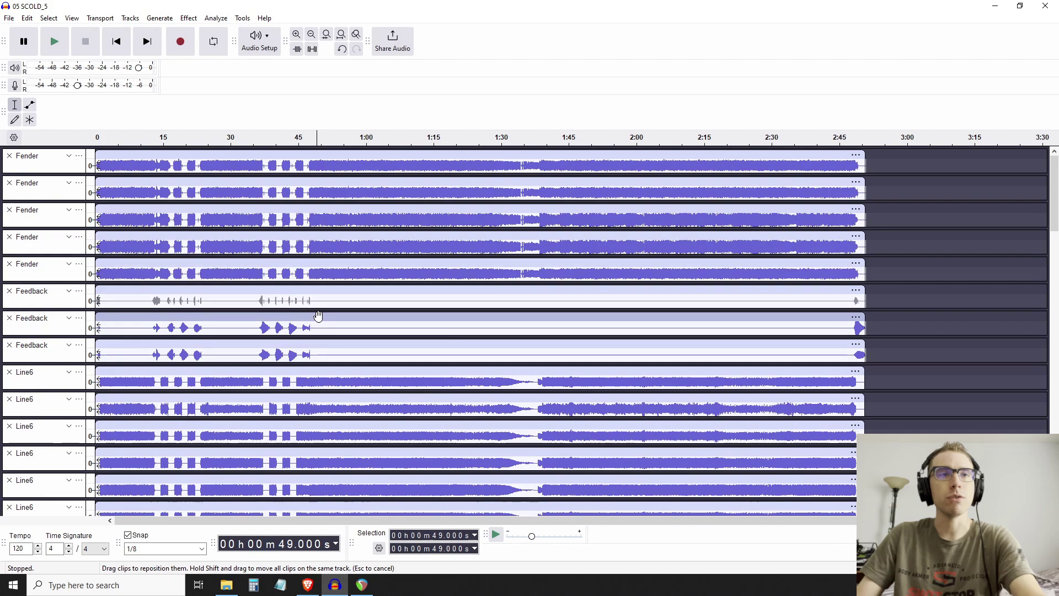
scroll(319, 317, down, 9)
scroll(307, 306, up, 3)
scroll(302, 300, down, 6)
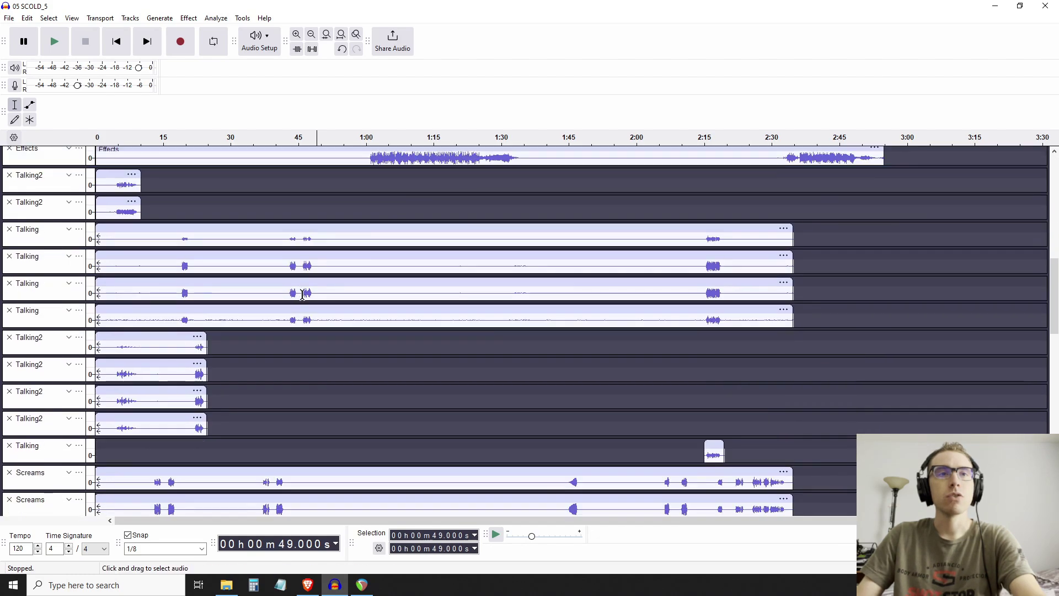
scroll(300, 289, down, 4)
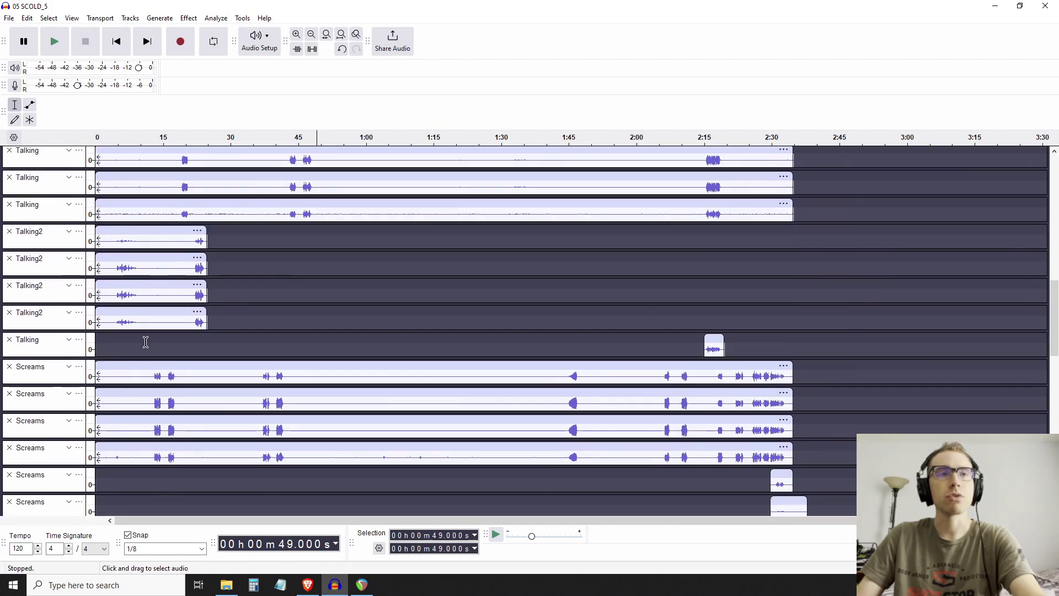
drag(146, 342, 97, 342)
click(34, 19)
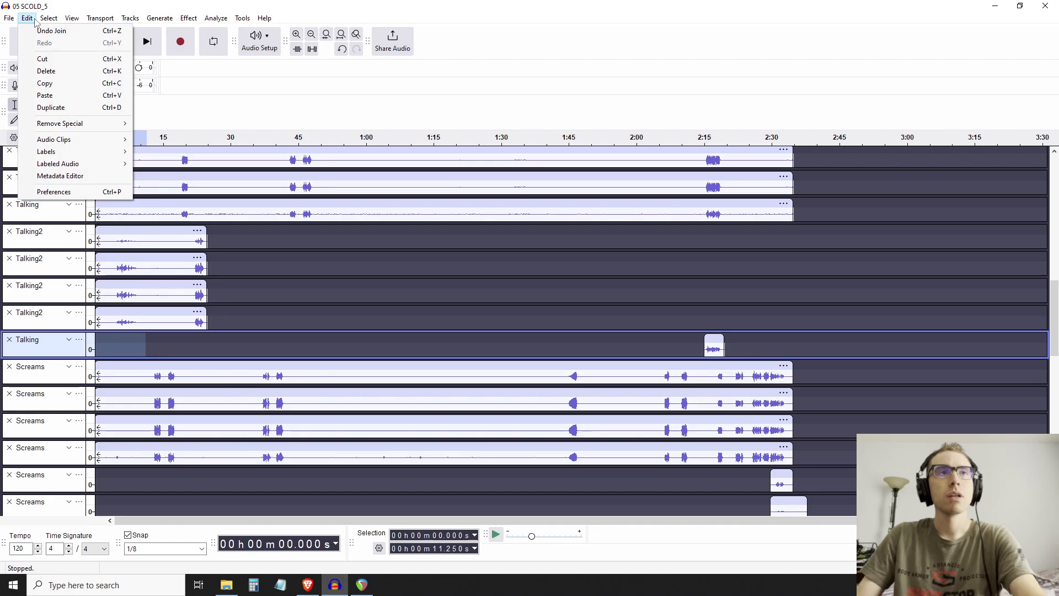
mouse_move(160, 18)
click(174, 119)
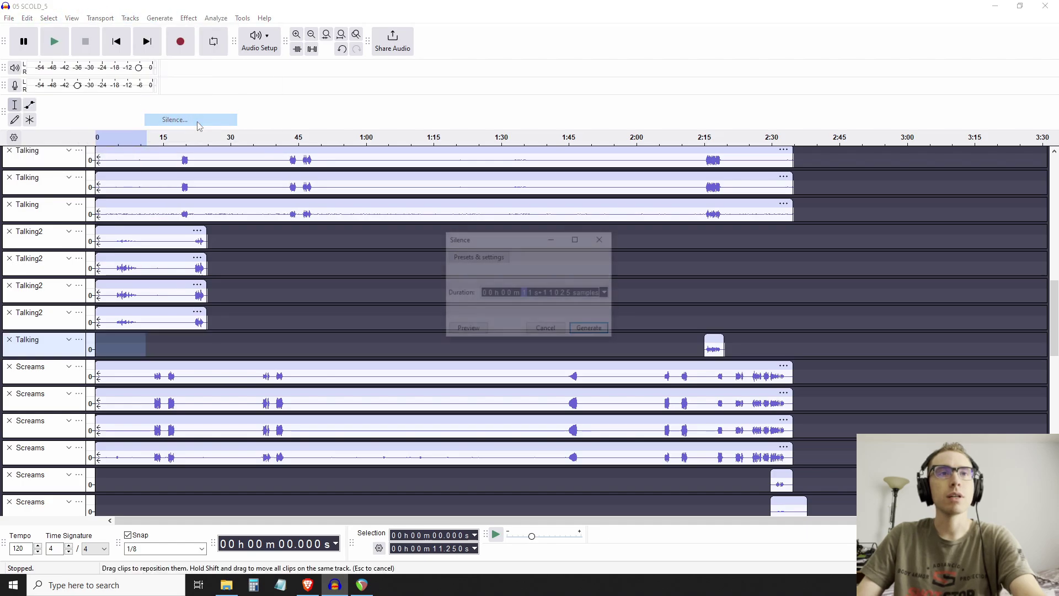
key(Return)
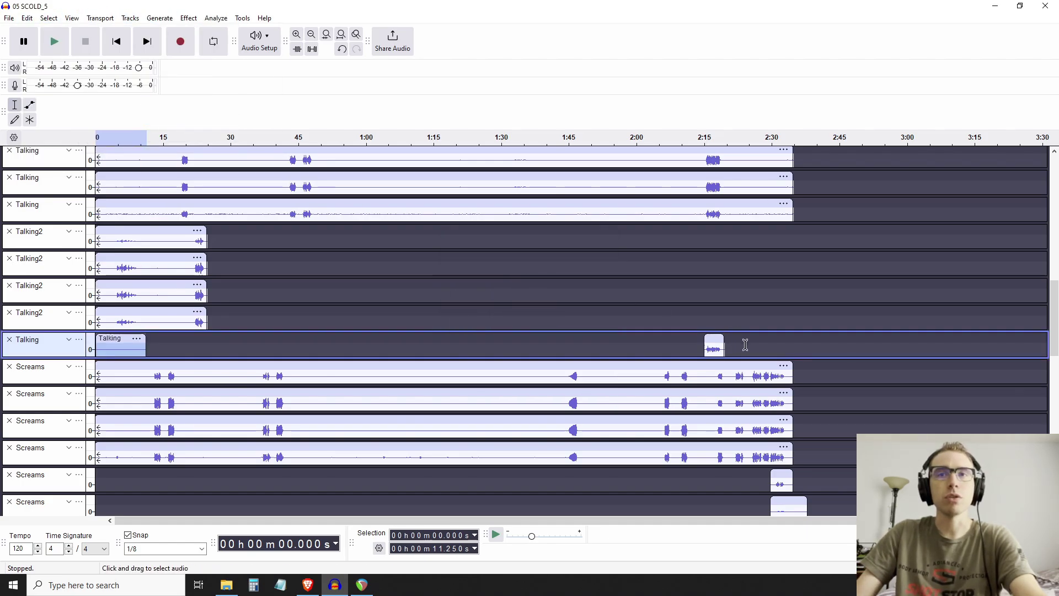
Join the silent clip with the short late clip in the Talking track above the Screams tracks
drag(760, 344, 96, 348)
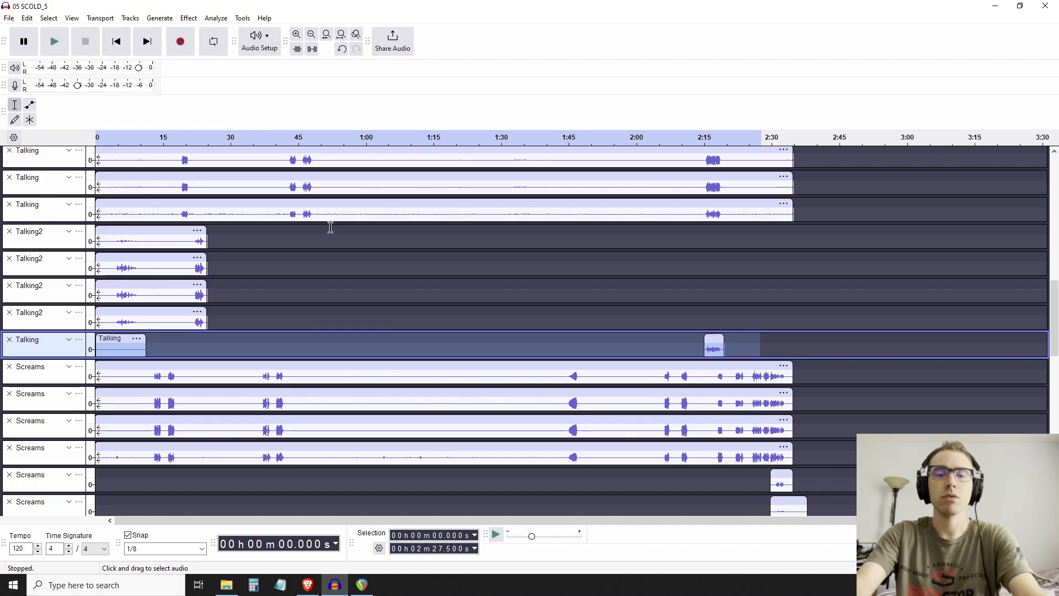
key(ctrl+j)
click(326, 345)
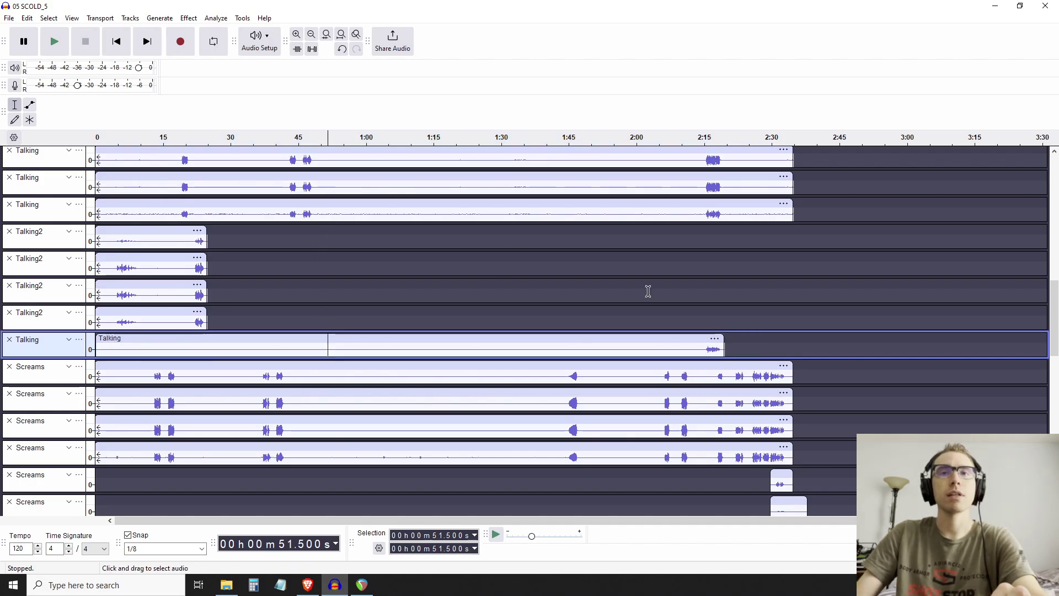
Look through the Screams, Chorus and Singing tracks for clips that do not start at the beginning of the timeline
scroll(404, 323, down, 8)
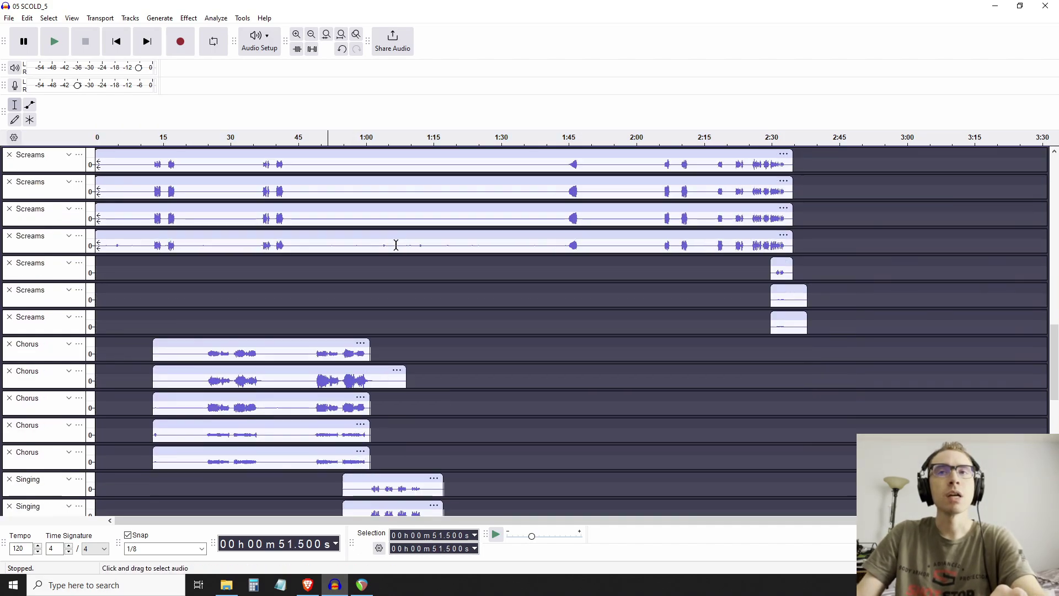
scroll(389, 248, up, 1)
scroll(385, 258, down, 1)
scroll(339, 269, up, 2)
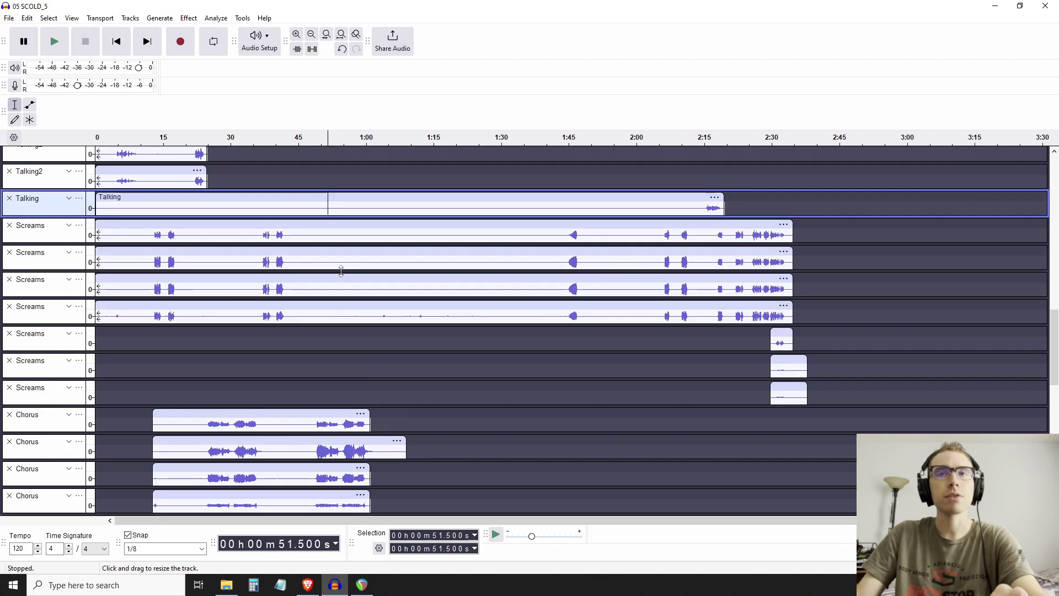
scroll(341, 269, down, 1)
scroll(335, 251, down, 10)
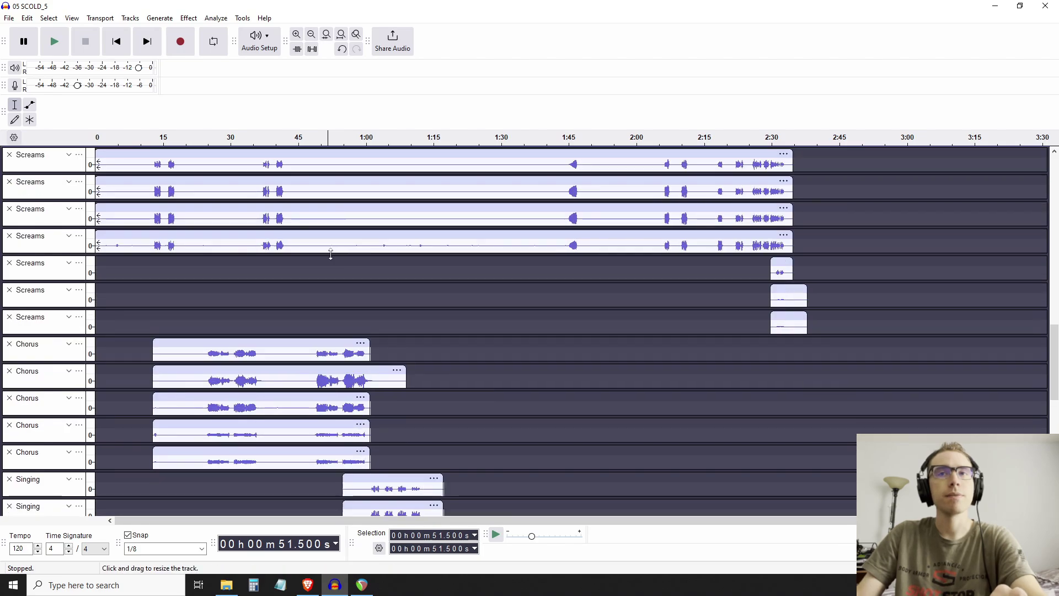
click(291, 300)
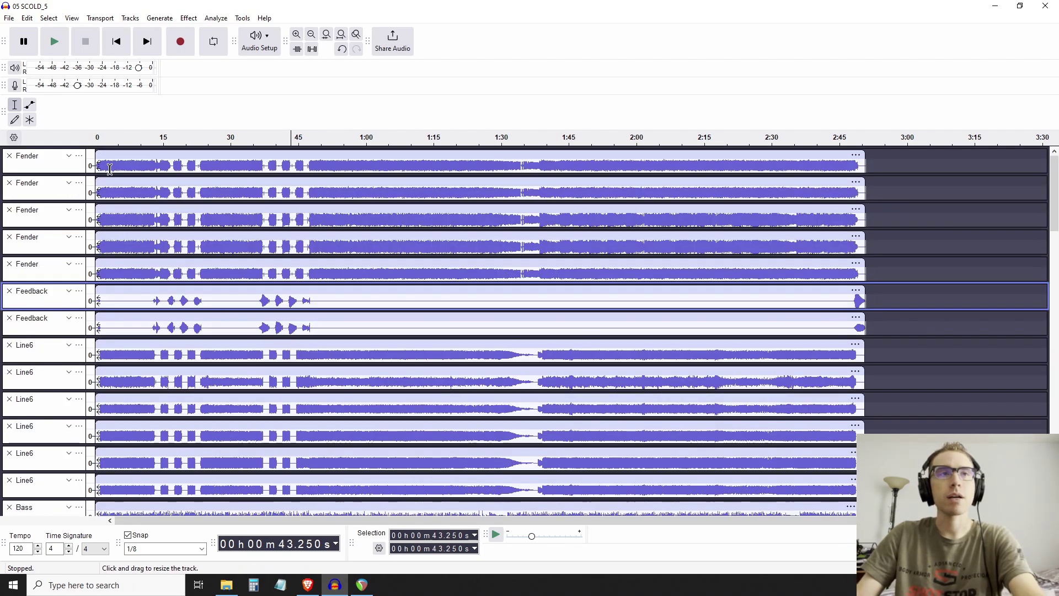
Generate silence from 14.25 s to 2 min 54 s in the first Talking2 track directly below the Effects tracks
scroll(182, 221, down, 4)
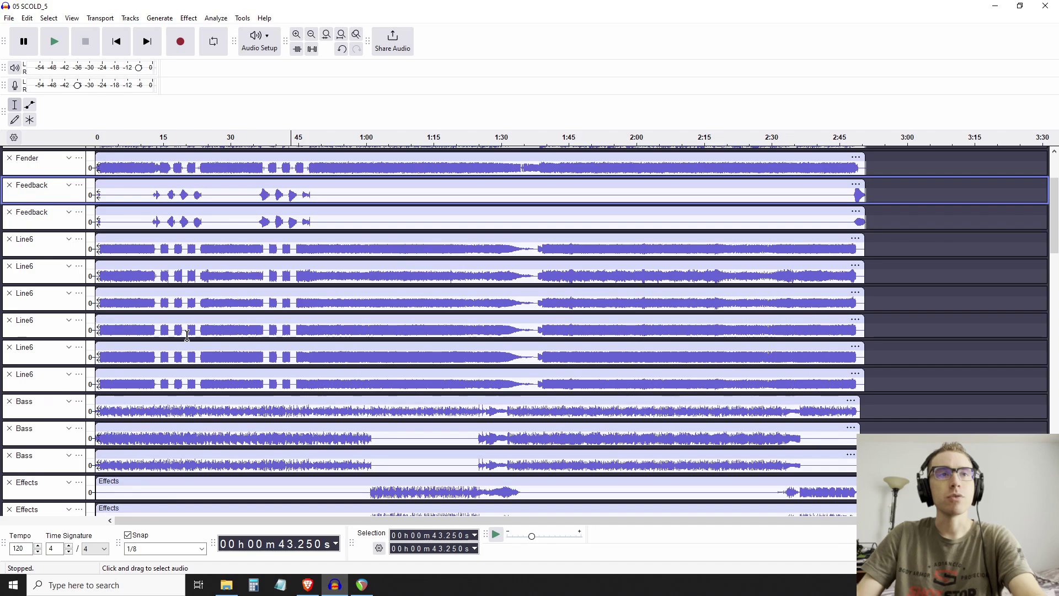
scroll(182, 221, up, 4)
scroll(213, 237, down, 6)
scroll(214, 239, down, 13)
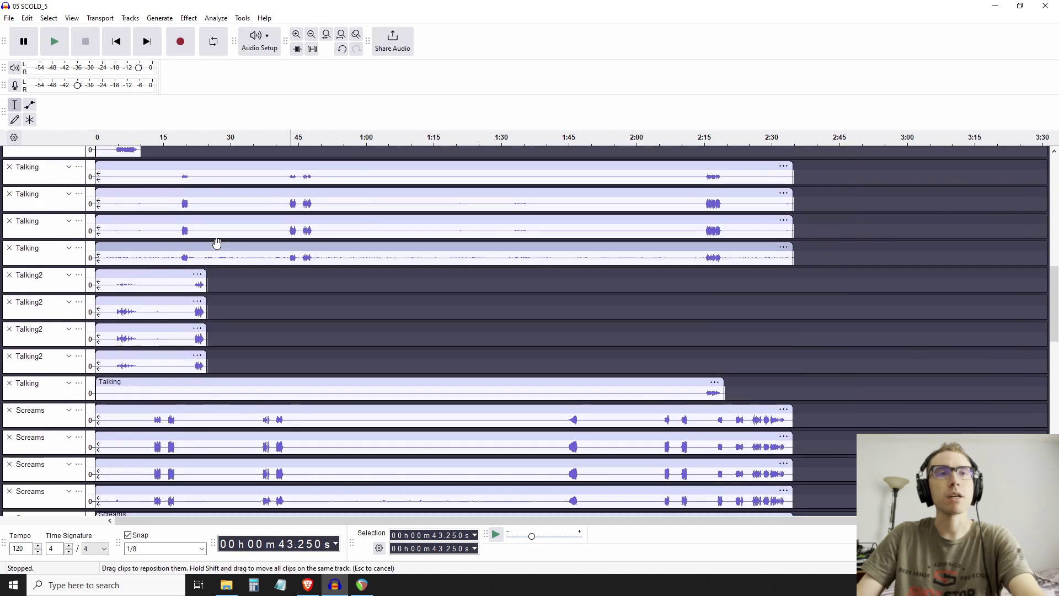
scroll(210, 237, up, 8)
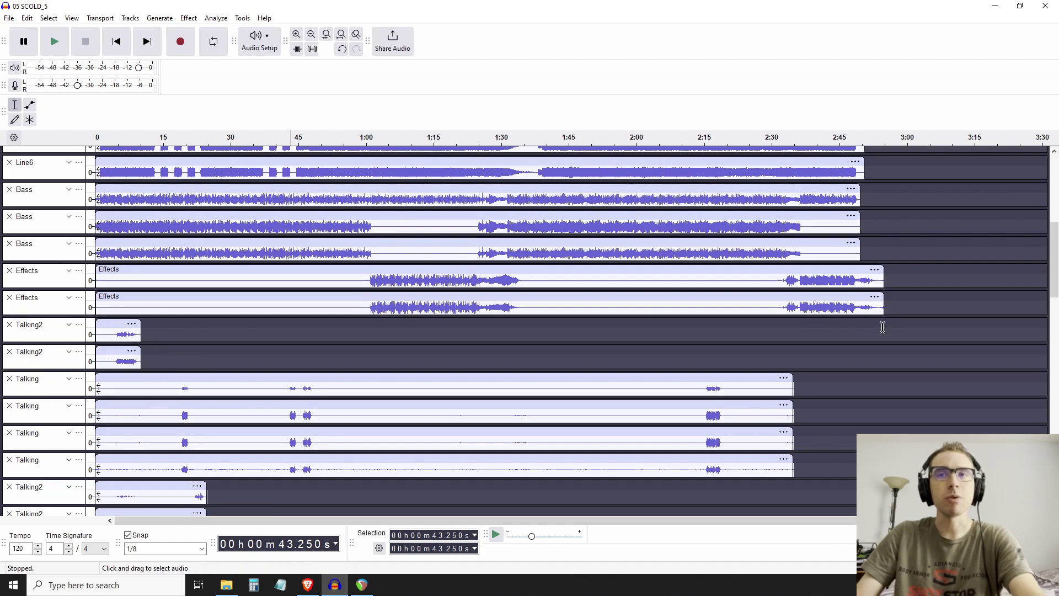
drag(883, 328, 162, 336)
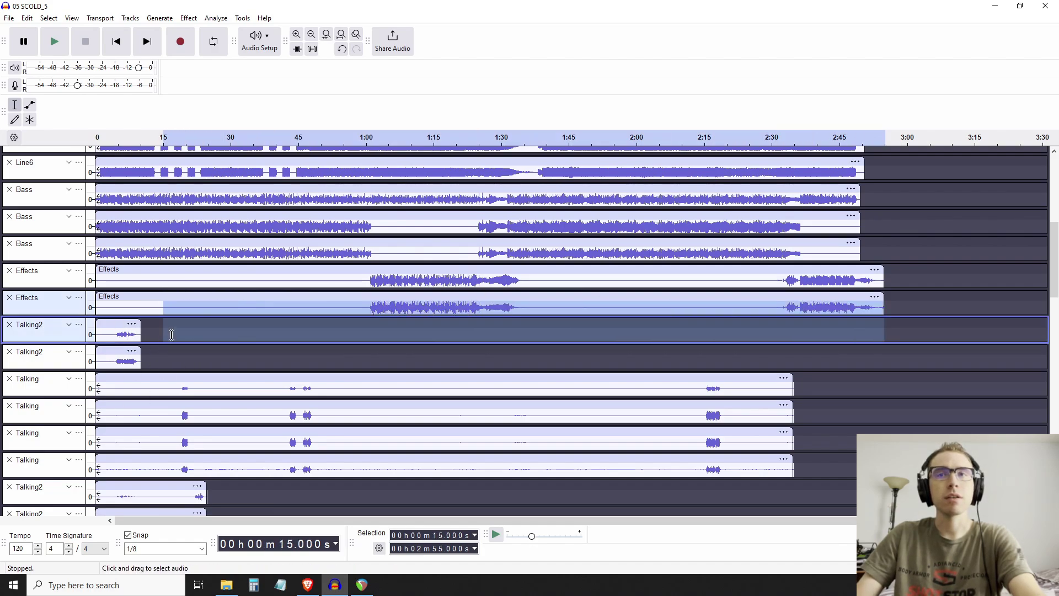
click(481, 328)
drag(880, 329, 159, 339)
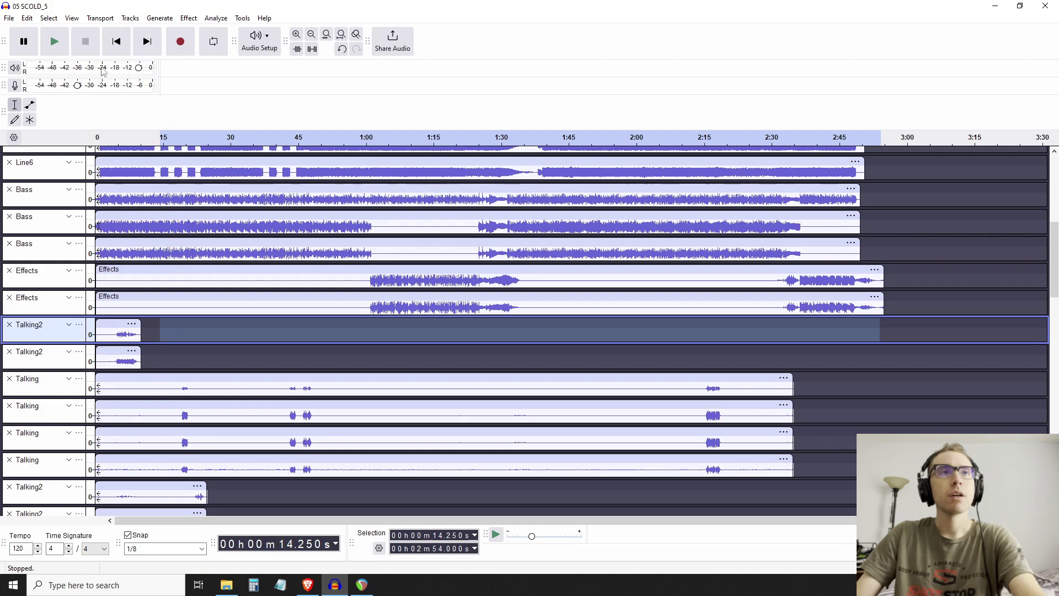
click(159, 18)
click(203, 118)
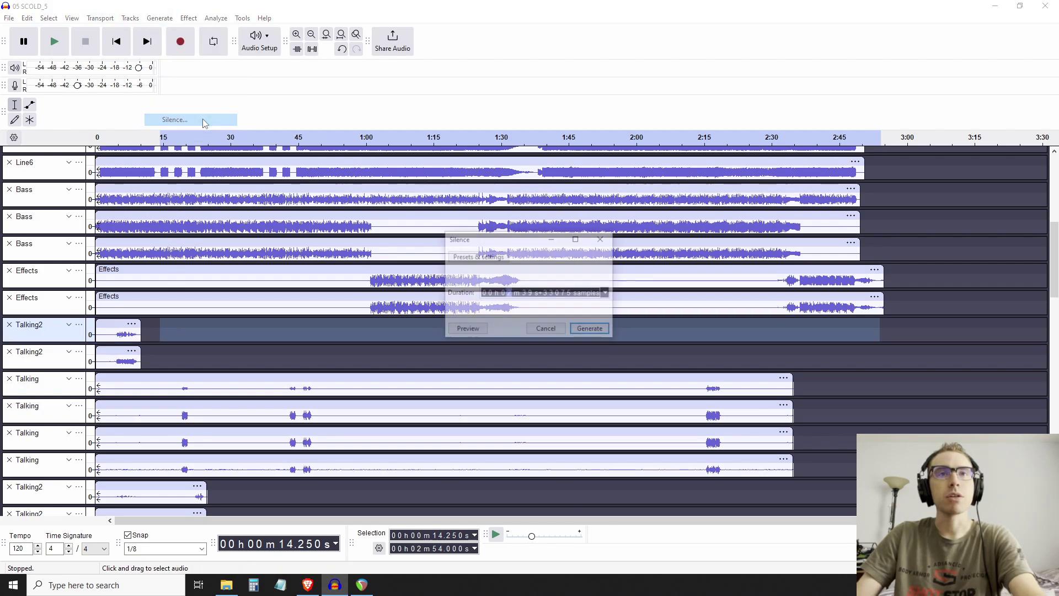
click(589, 329)
Join the short clip and the silent clip in the first Talking2 track into one continuous clip
click(50, 337)
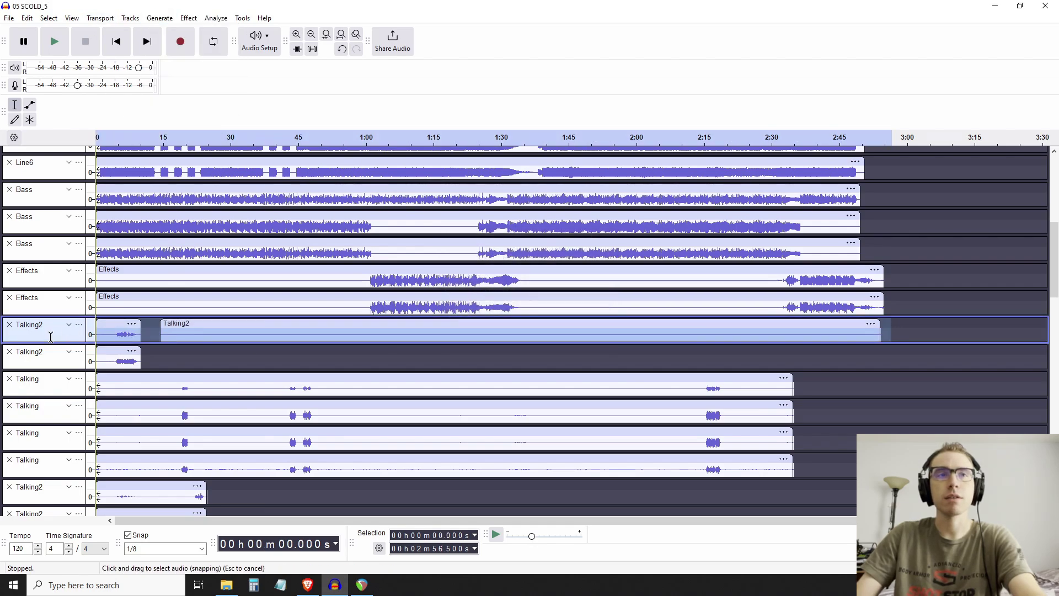
key(ctrl+j)
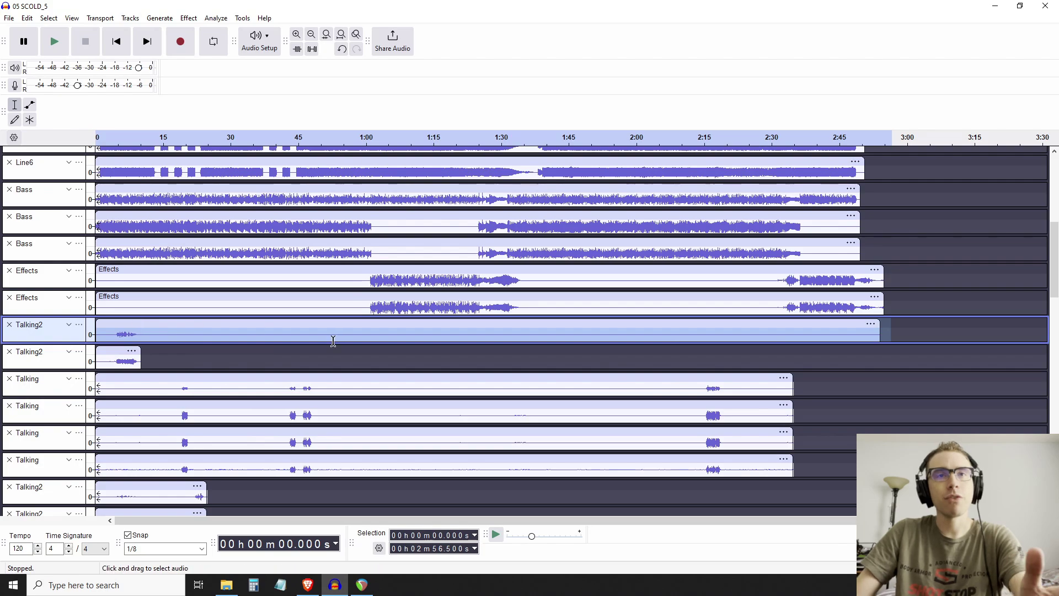
click(338, 328)
Look through the Talking, Talking2, Screams, Chorus and Singing tracks for clips that end before the song does
scroll(241, 343, down, 3)
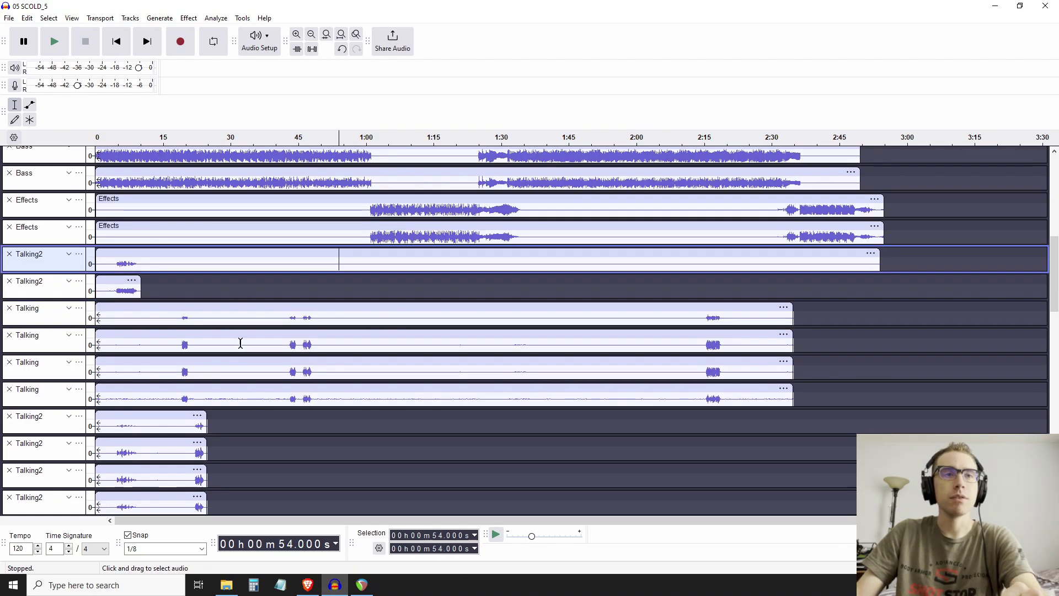
scroll(240, 343, up, 3)
click(214, 349)
scroll(185, 340, down, 1)
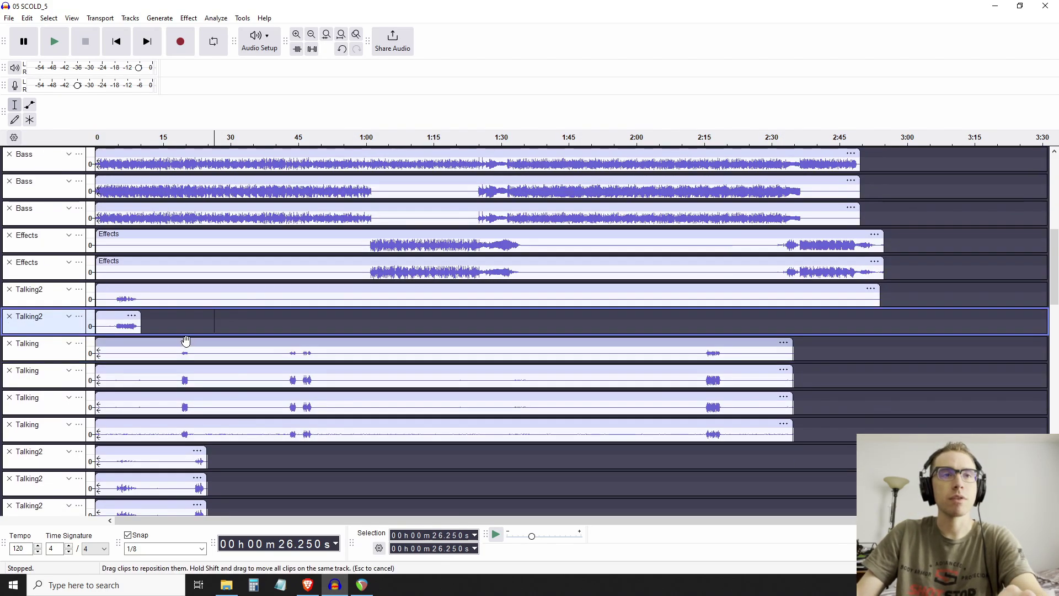
click(188, 323)
scroll(312, 375, down, 15)
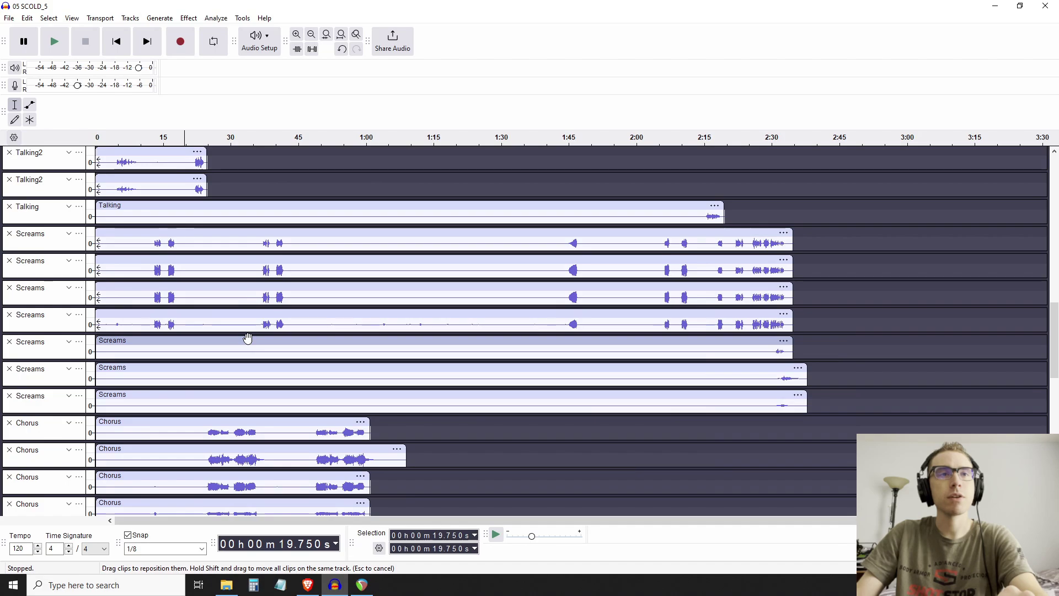
scroll(249, 348, down, 20)
scroll(258, 359, up, 12)
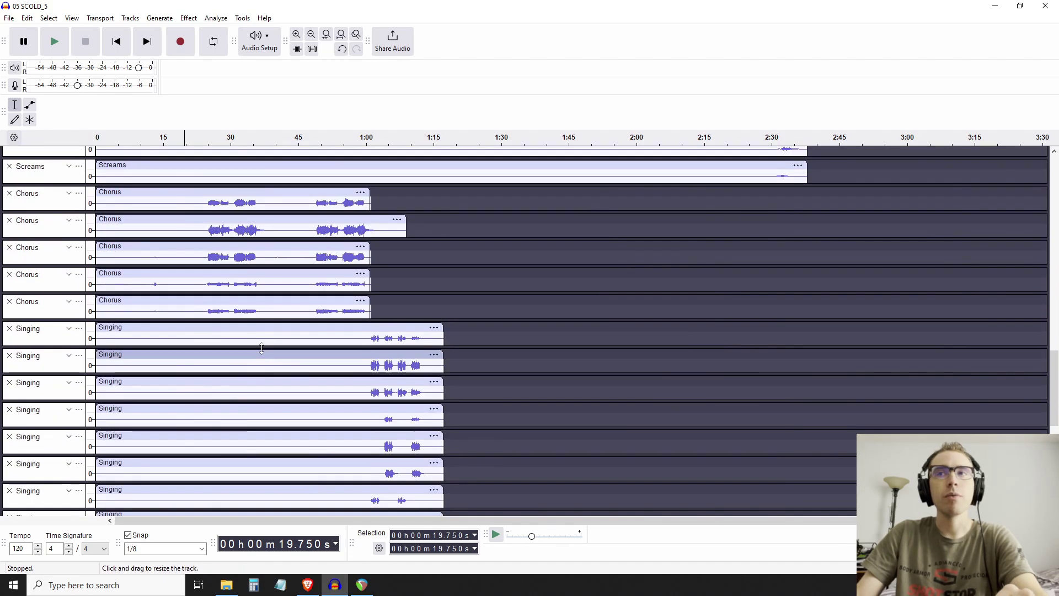
scroll(262, 348, up, 20)
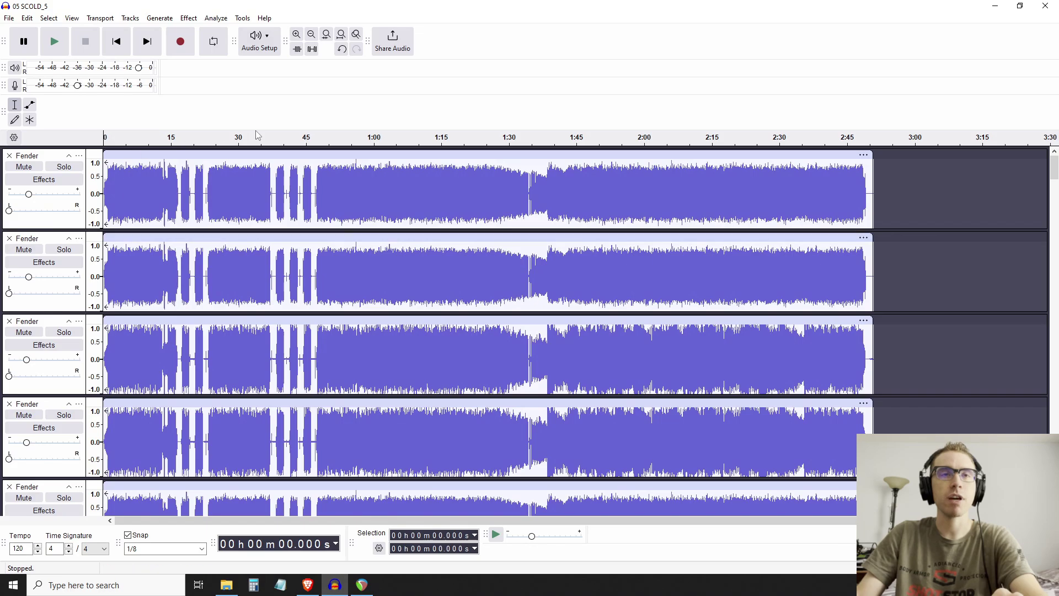
click(216, 189)
click(206, 185)
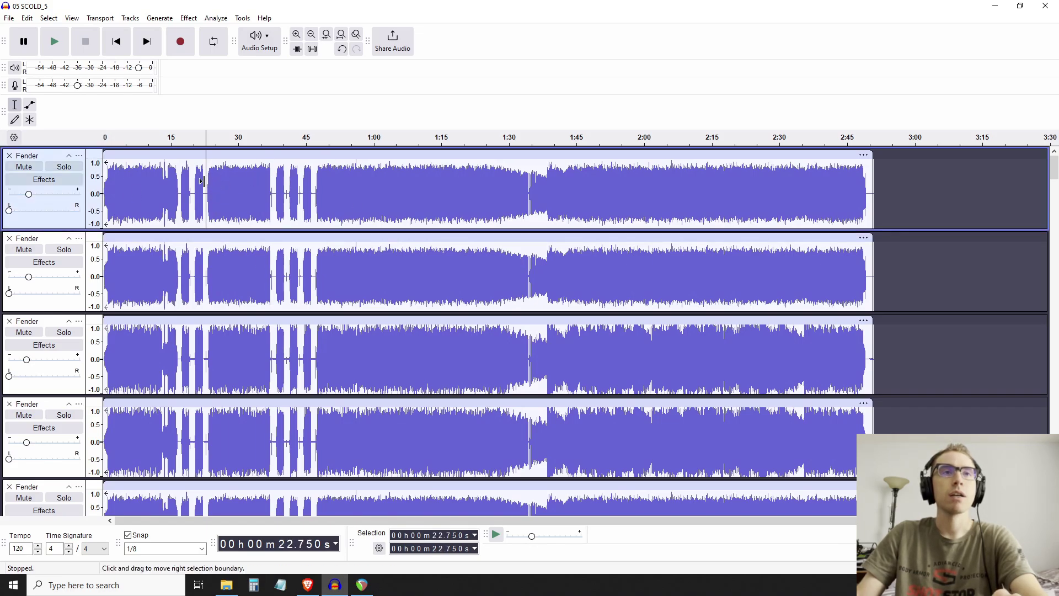
click(184, 180)
click(171, 176)
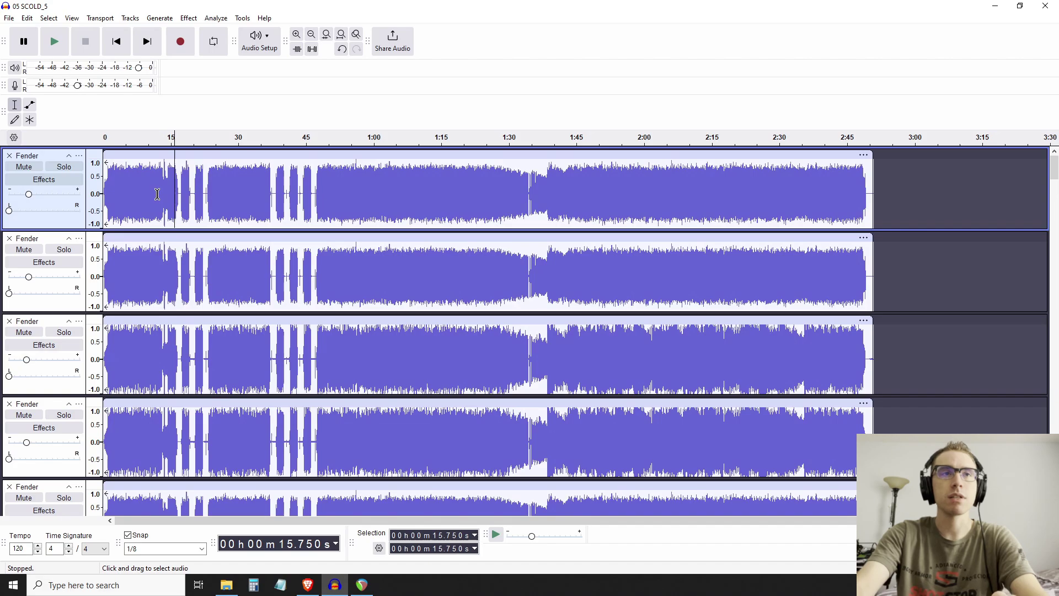
key(Delete)
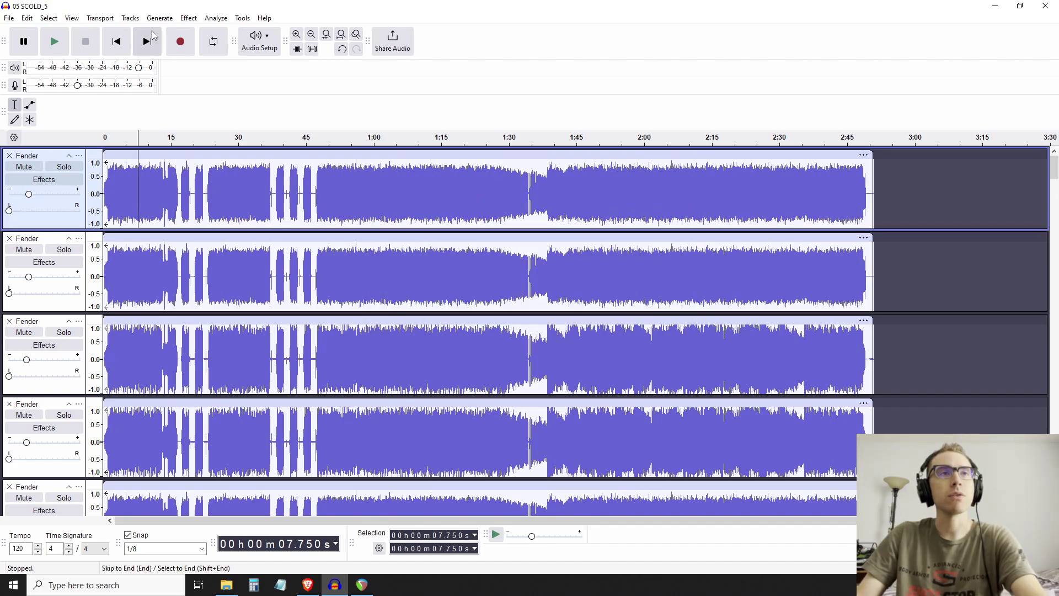
Export every track as its own WAV file at 44100 Hz, named after the track, into the Multi-Tracks Scold folder
click(9, 19)
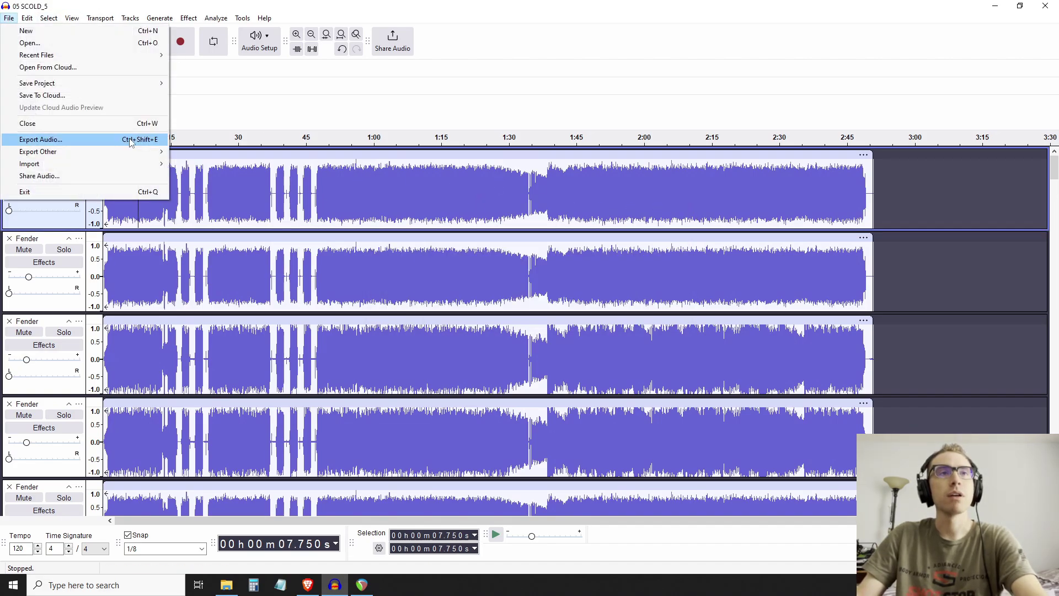
click(40, 139)
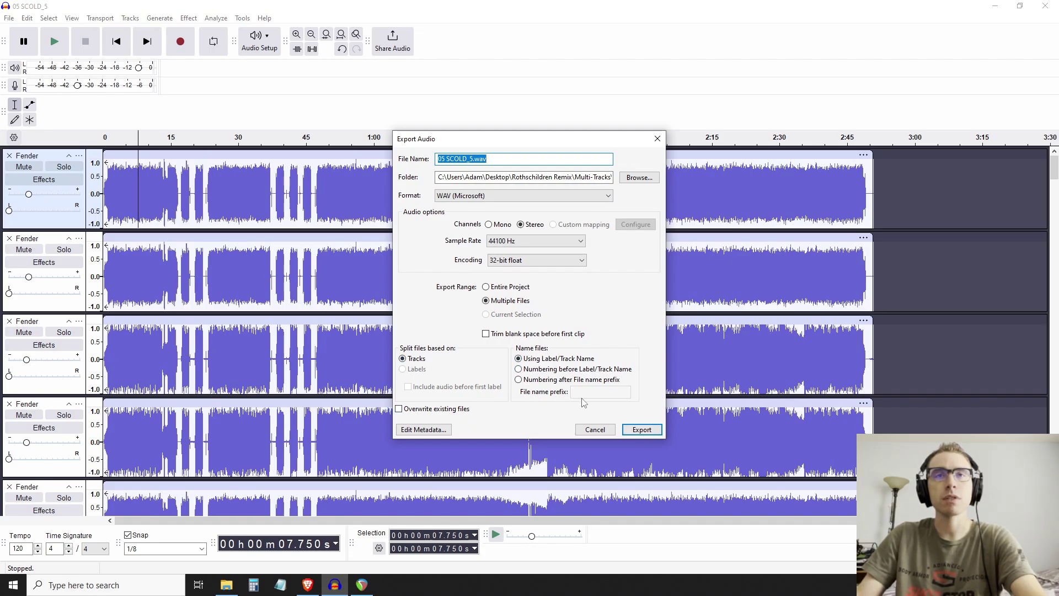
click(439, 256)
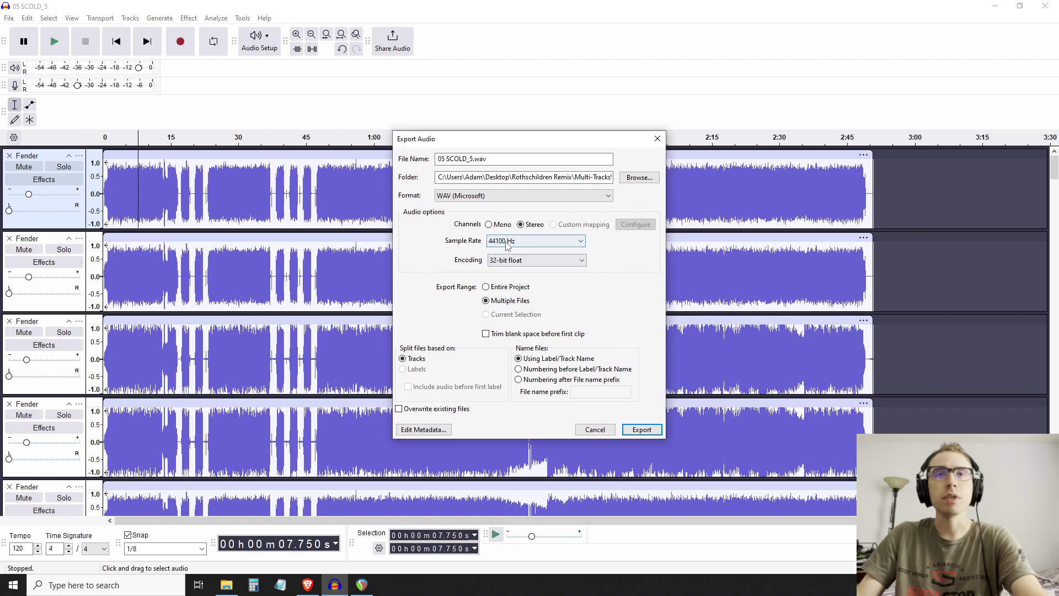
click(556, 262)
click(530, 306)
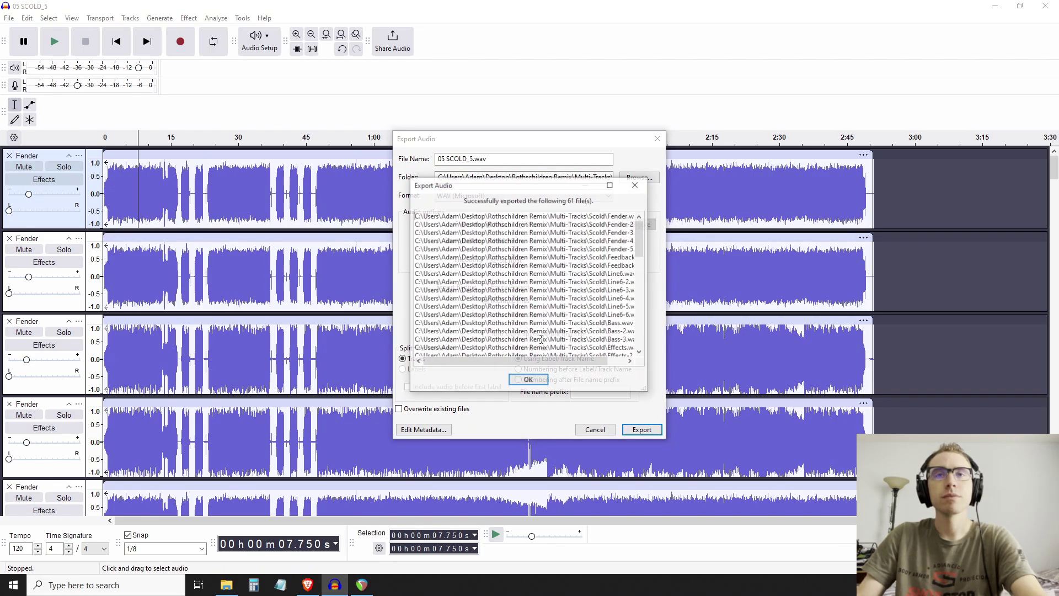
click(530, 379)
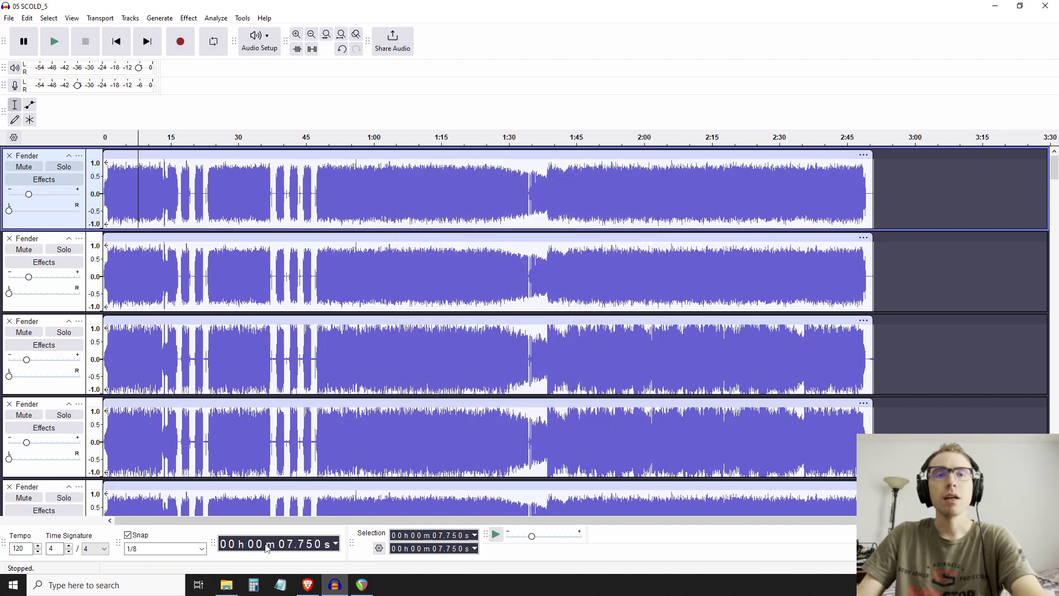
Switch to File Explorer and create a folder named Stems inside the Scold folder
click(226, 584)
right_click(463, 178)
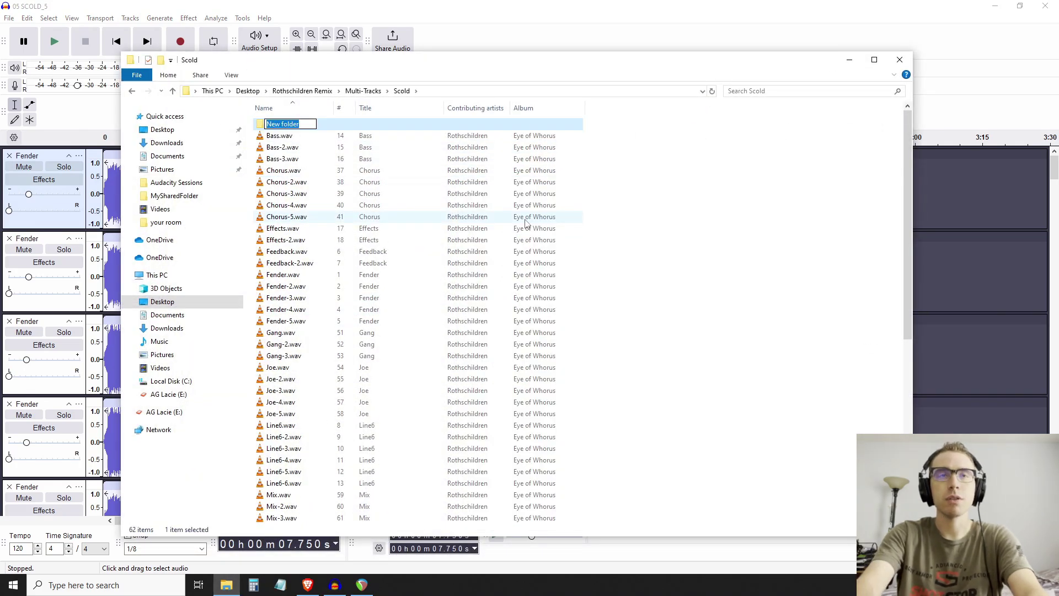
text(Stems)
key(Return)
Move all the exported WAV files from the Scold folder into the Stems folder
click(442, 221)
key(ctrl+a)
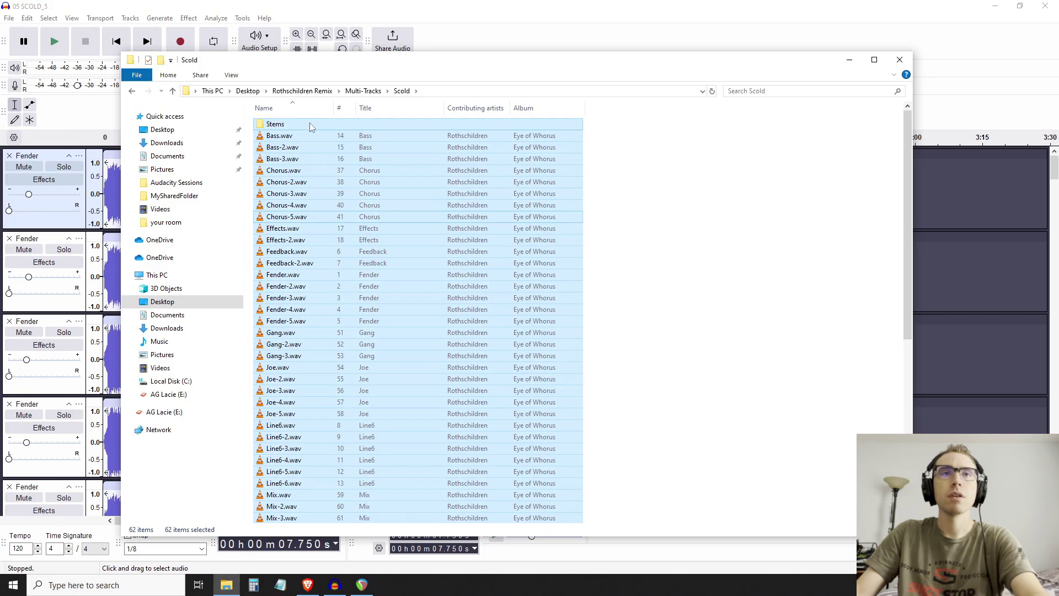
ctrl+click(309, 124)
drag(303, 136, 300, 124)
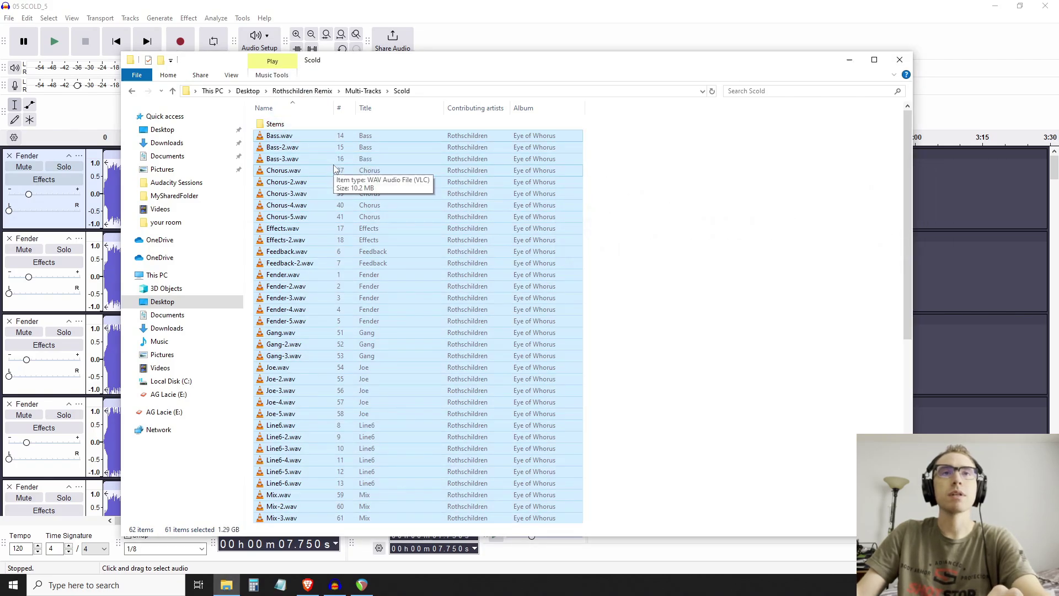
Check the list of WAV files inside the Stems folder, and return to the Scold folder
double_click(292, 124)
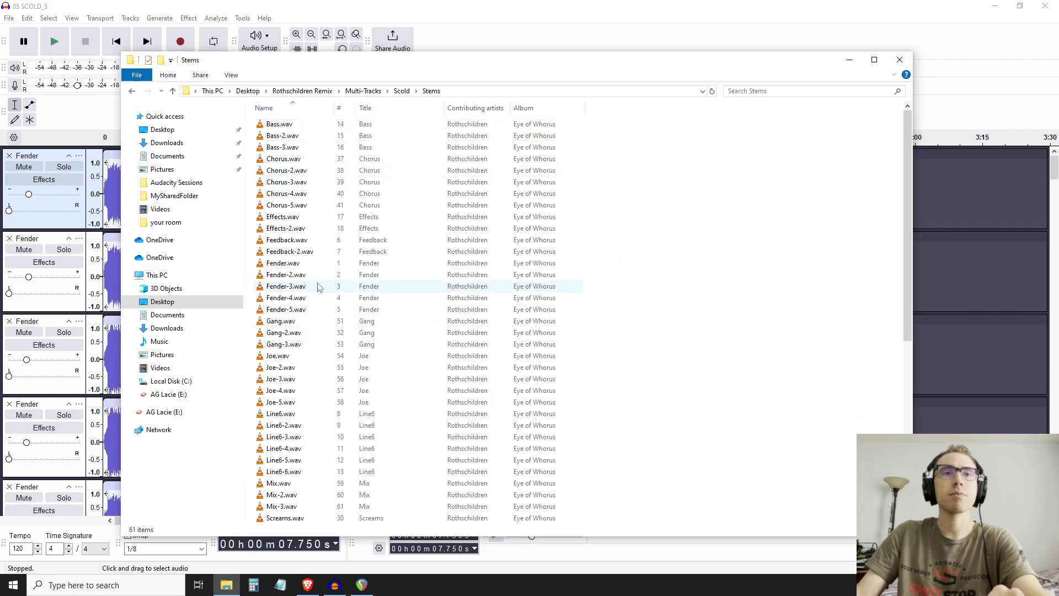
scroll(369, 353, down, 9)
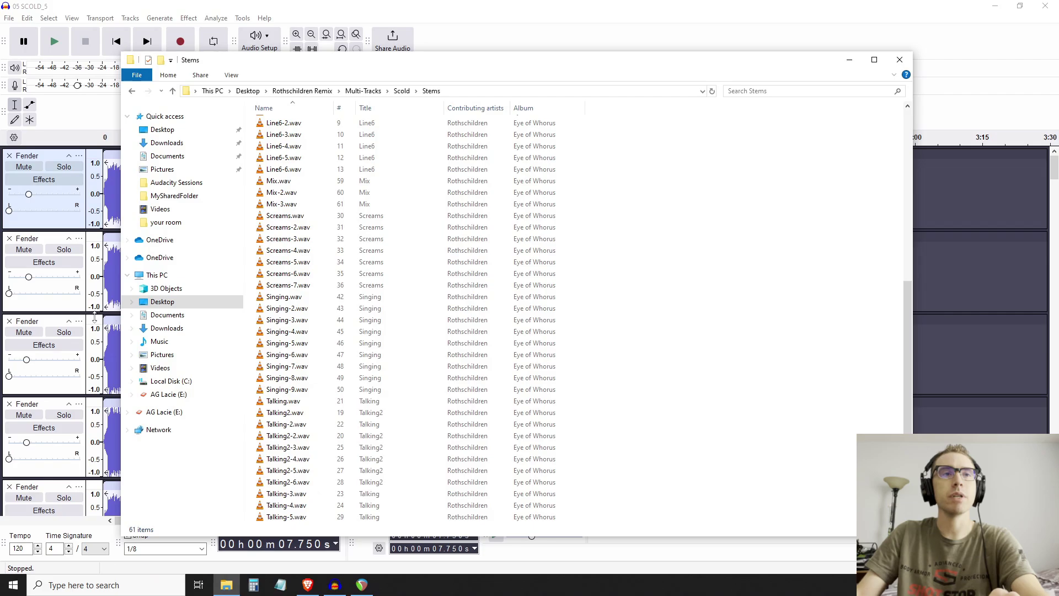
scroll(369, 347, up, 9)
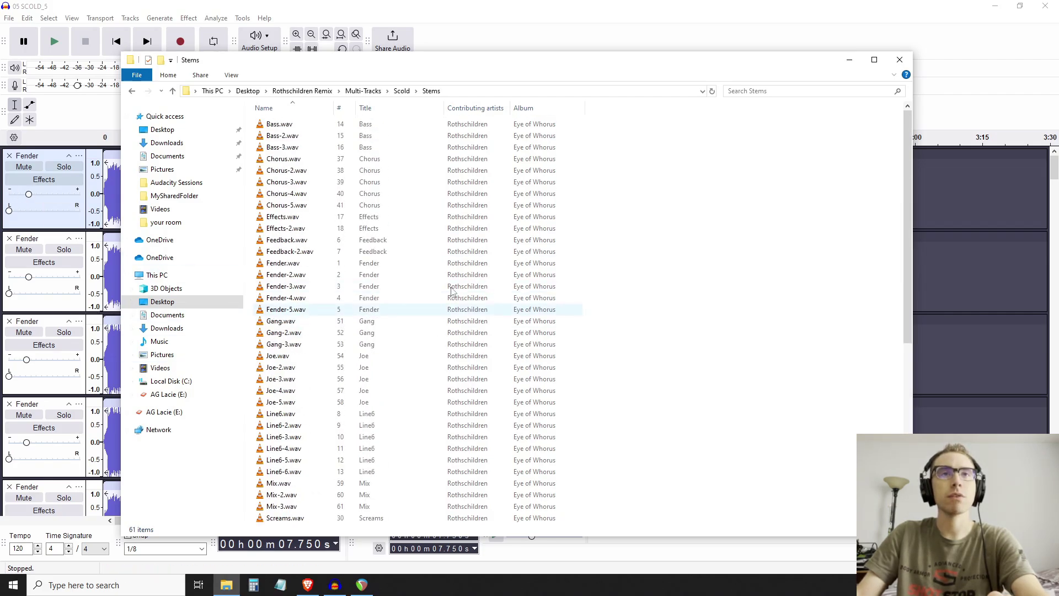
click(132, 92)
right_click(357, 193)
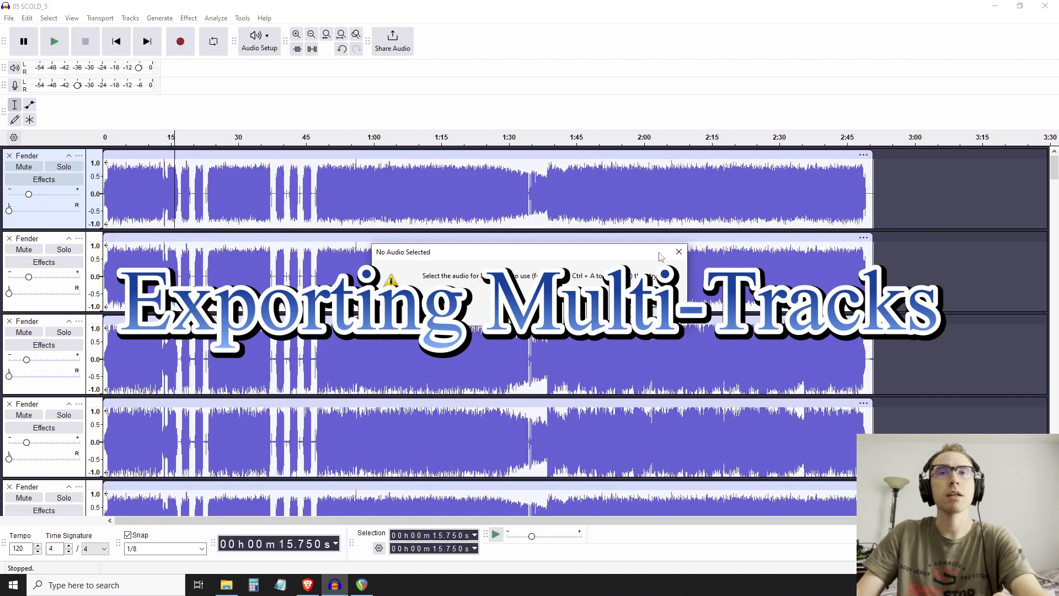
click(679, 252)
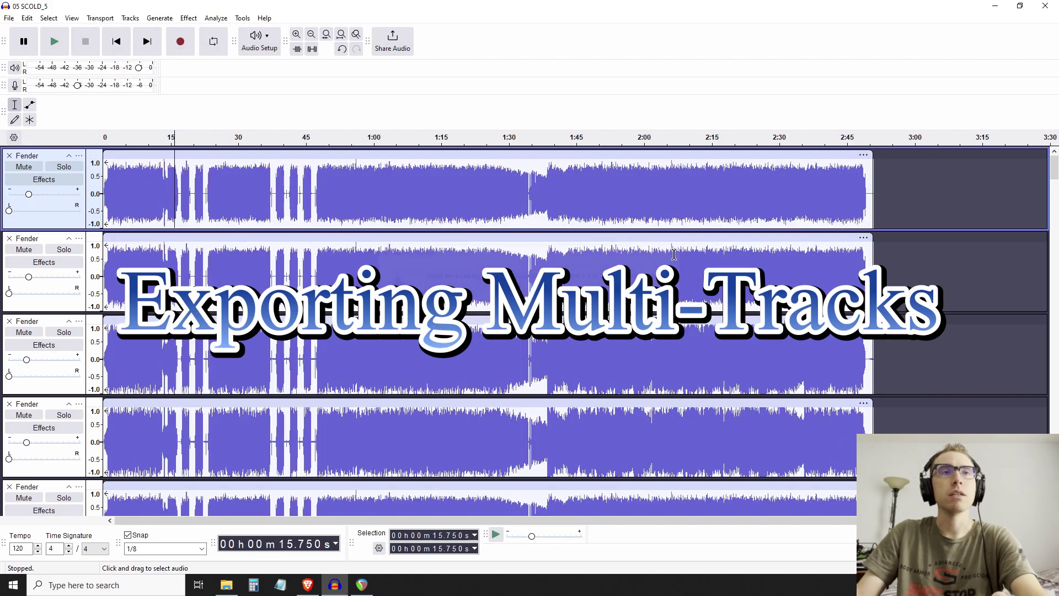
click(242, 193)
click(202, 192)
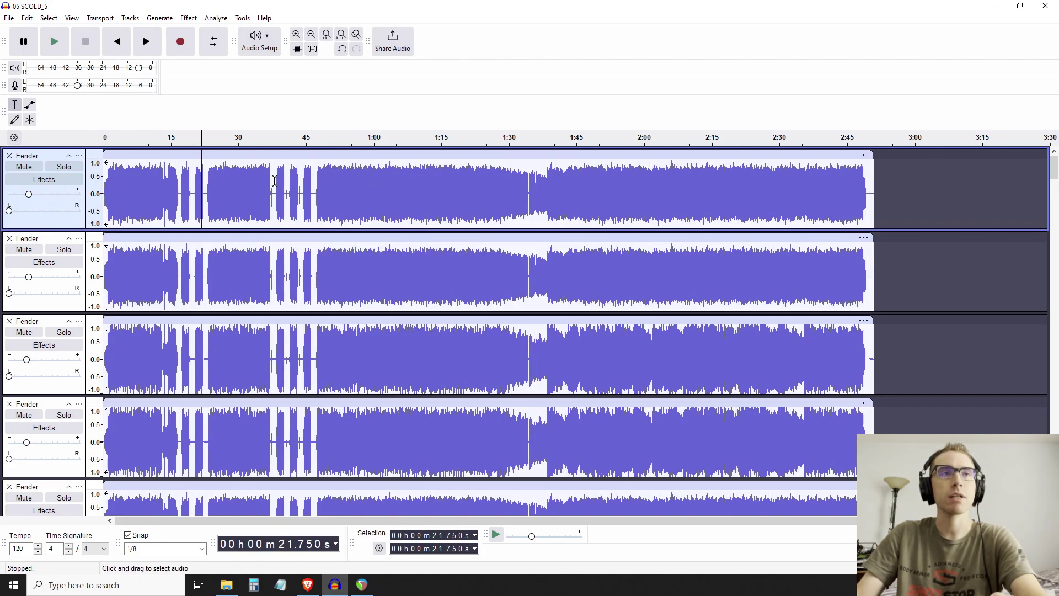
click(138, 188)
click(177, 182)
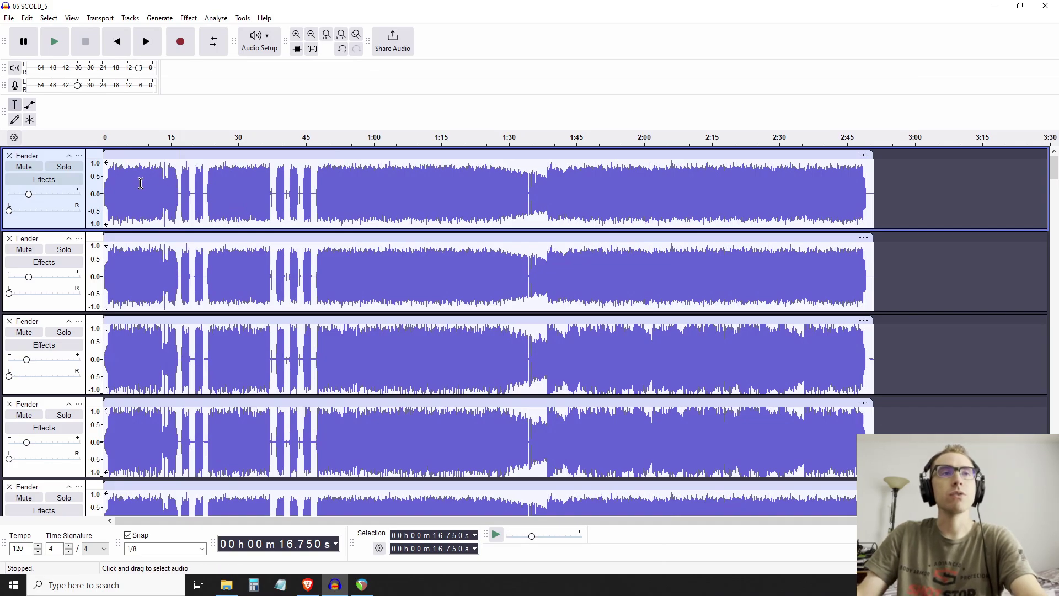
click(140, 184)
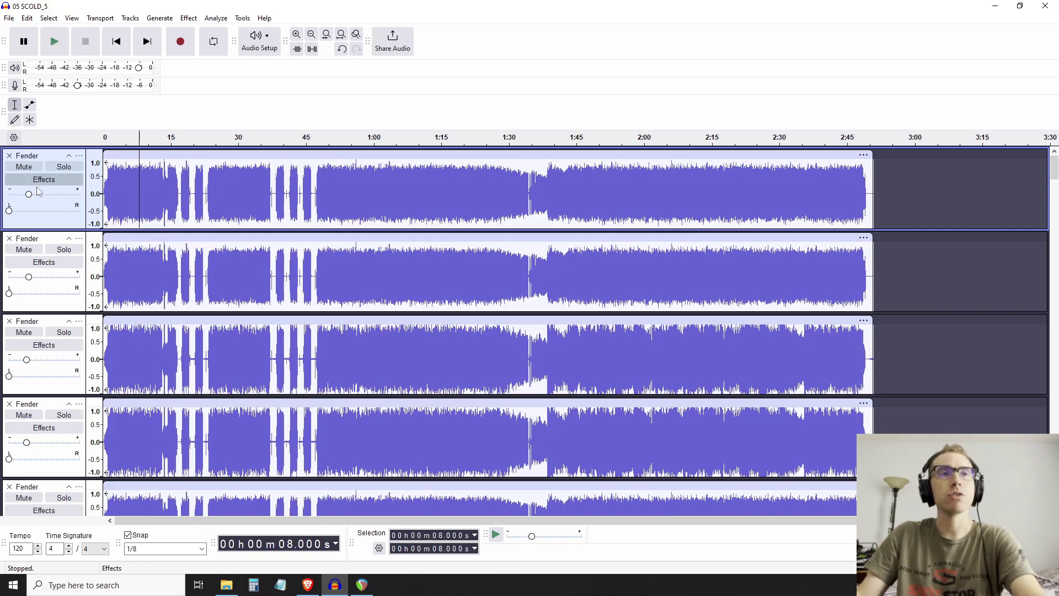
mouse_move(32, 197)
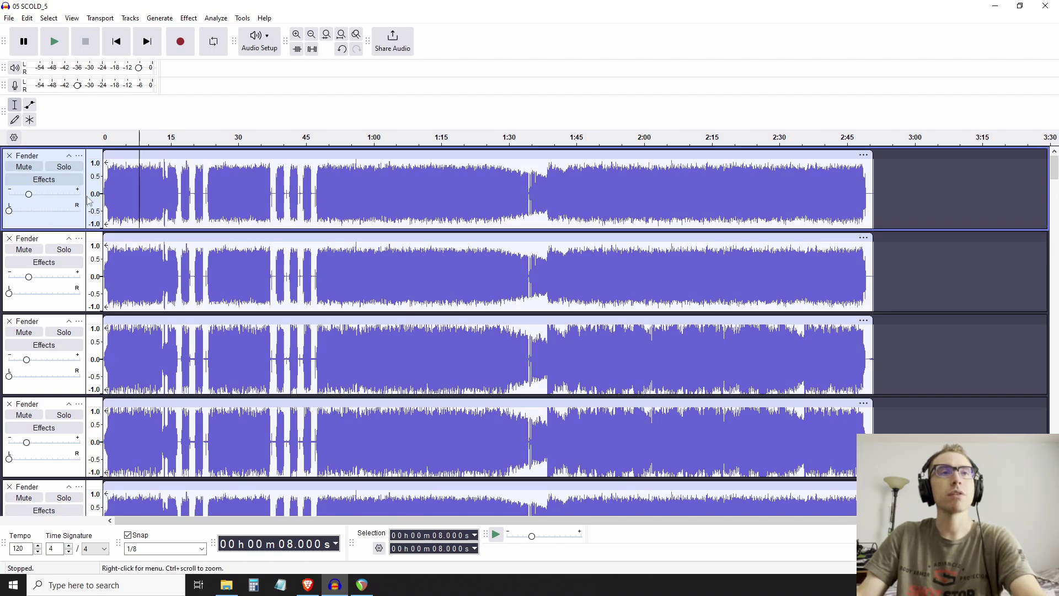
click(155, 209)
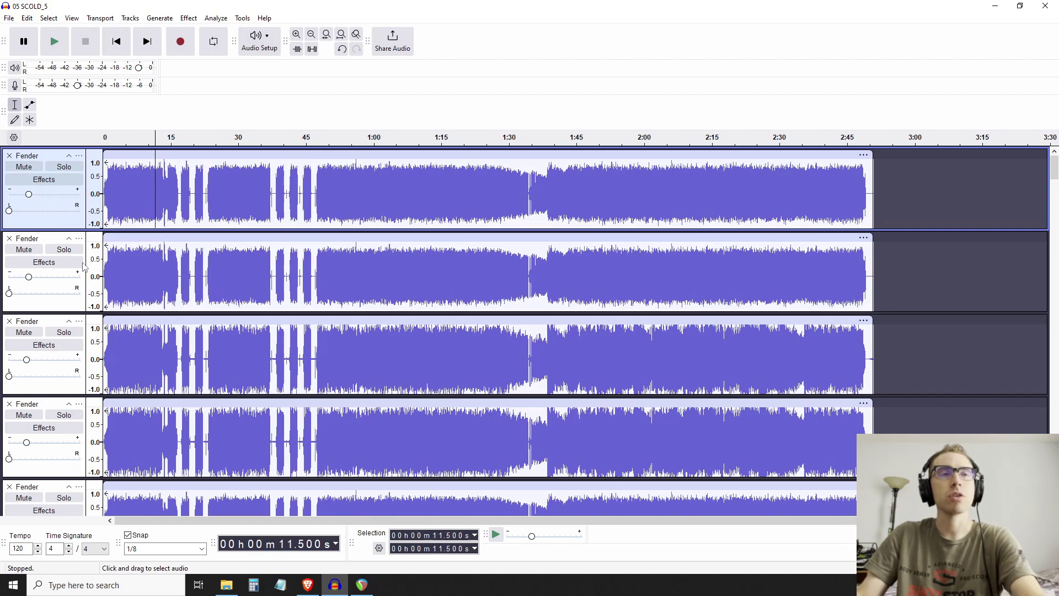
click(130, 204)
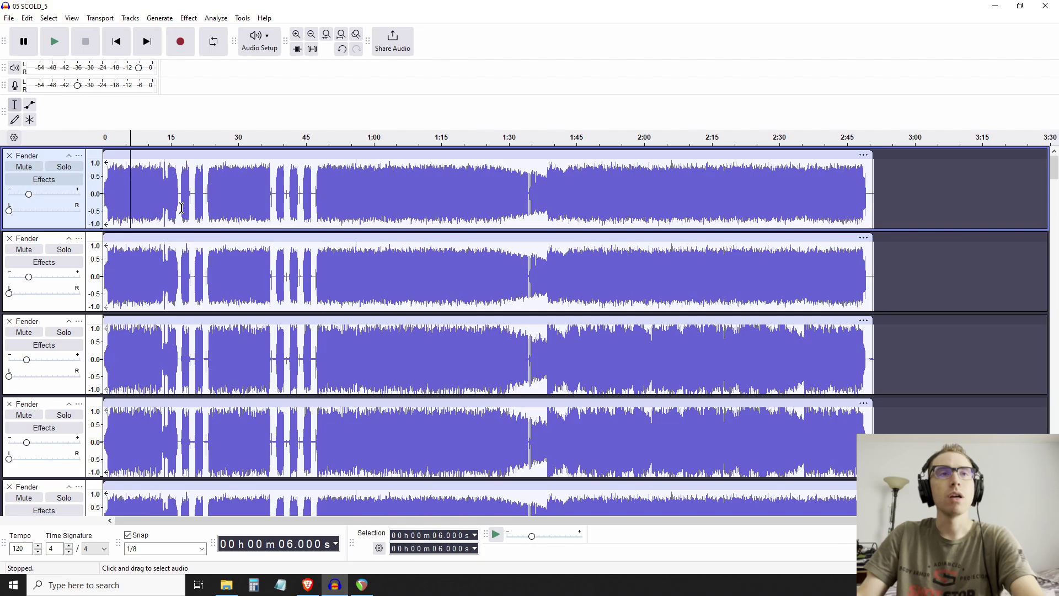
Set the pan of all tracks to center
key(ctrl+a)
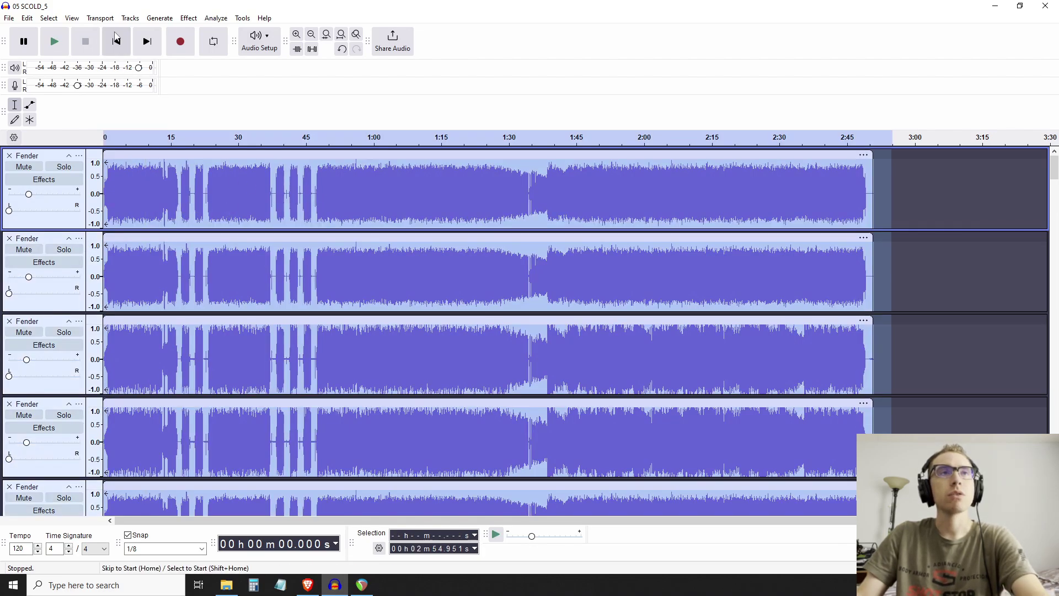
click(130, 18)
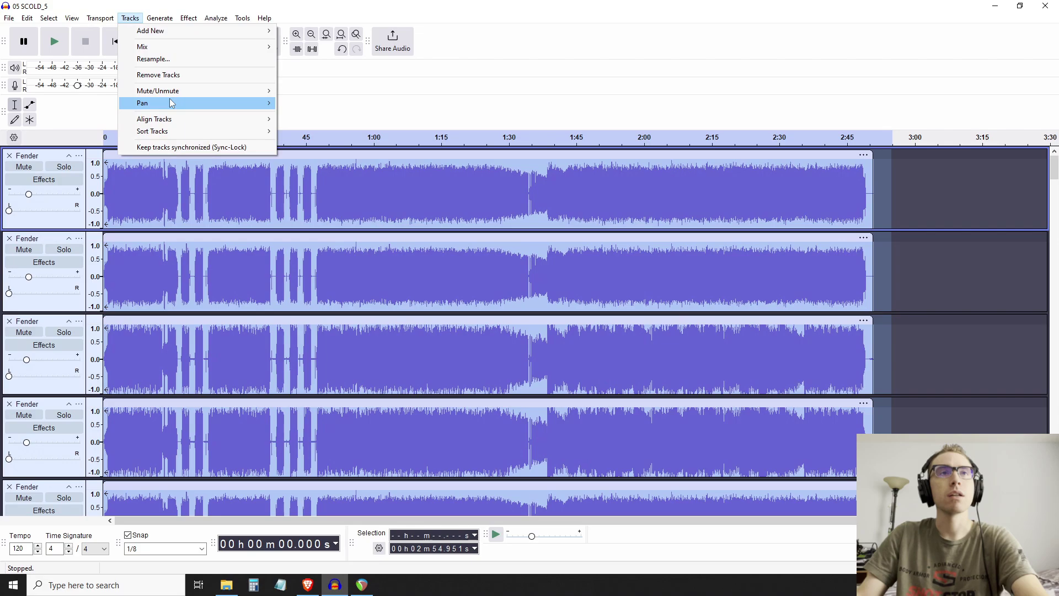
mouse_move(230, 104)
click(320, 127)
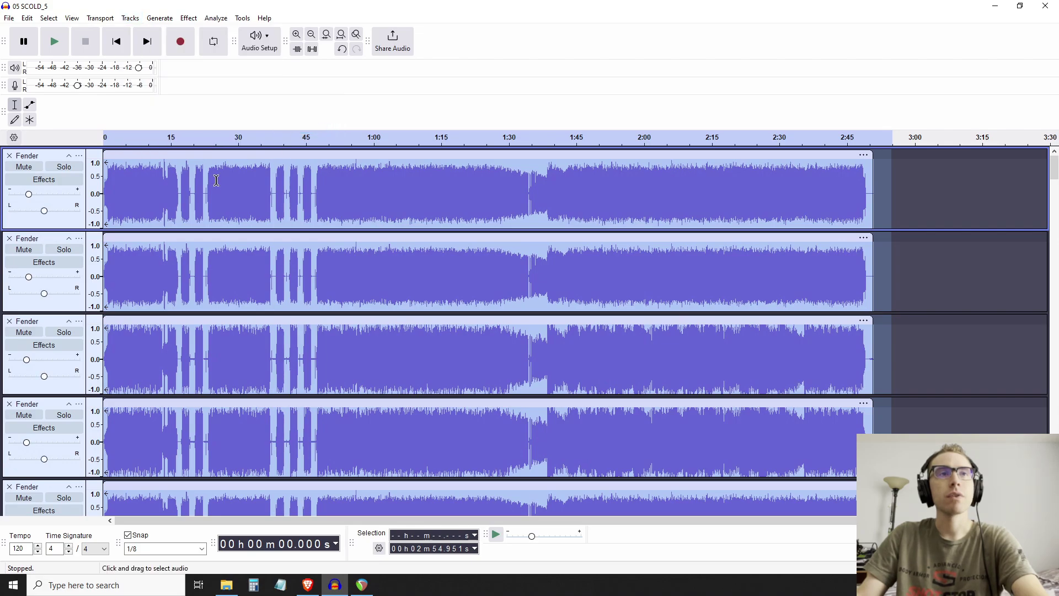
click(213, 182)
Open the mixer and arrange its window so that the track channels can be seen
click(72, 18)
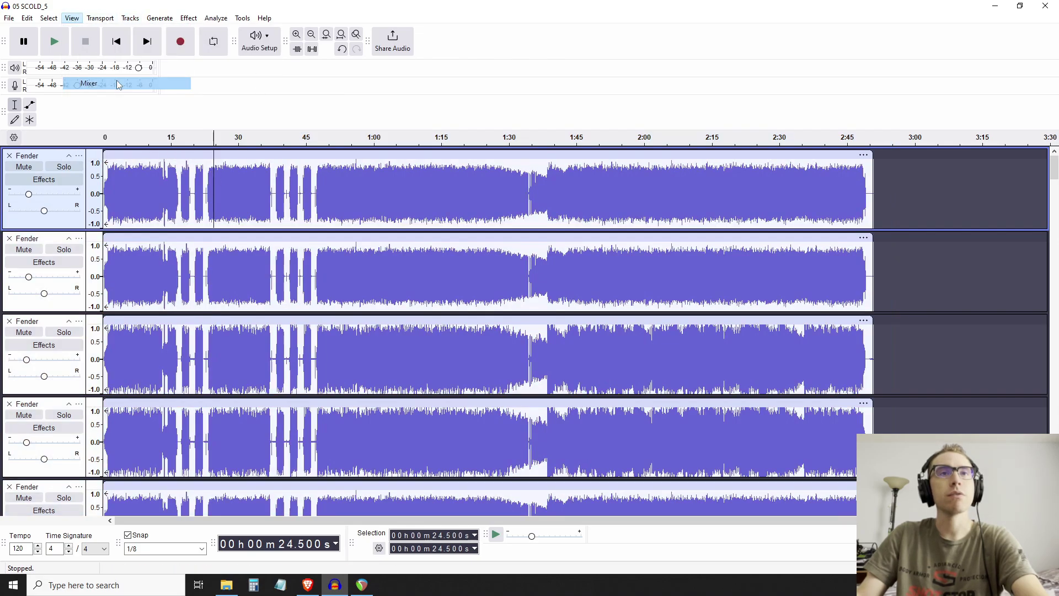
click(83, 83)
drag(173, 168, 288, 160)
drag(156, 394, 110, 331)
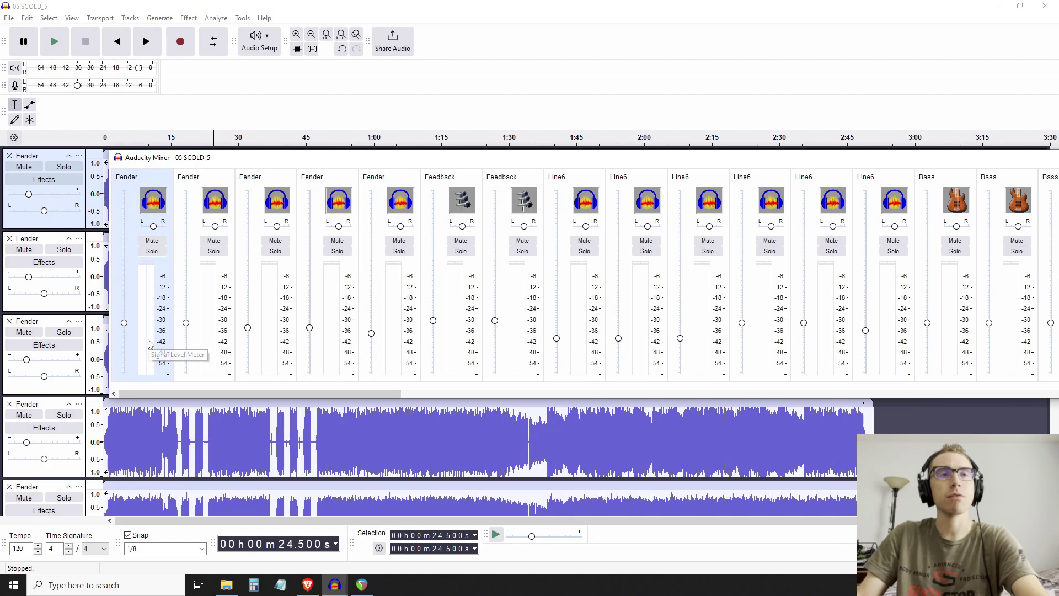
drag(166, 161, 176, 128)
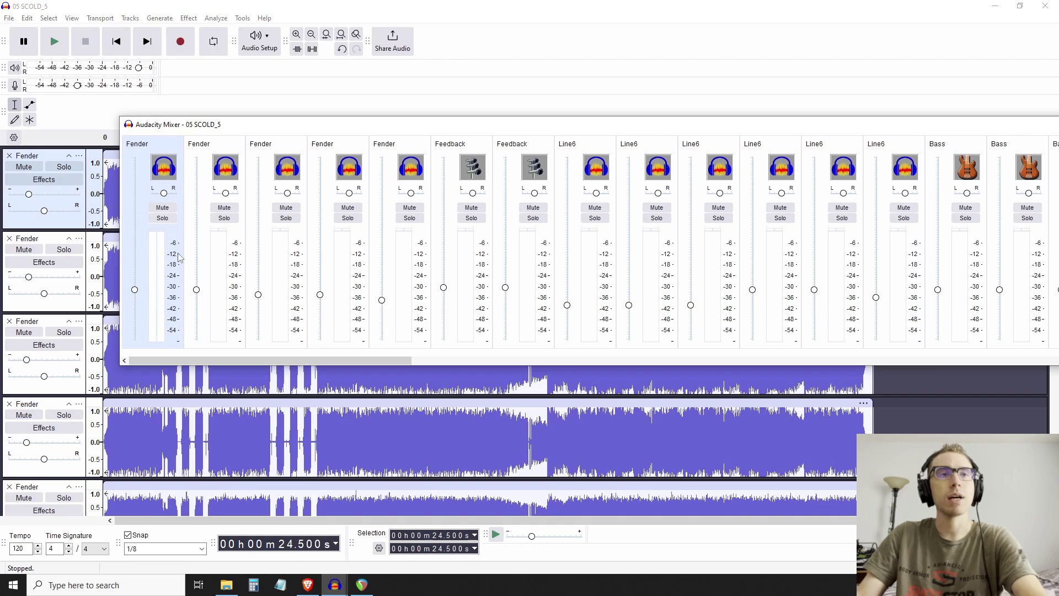
drag(228, 128, 147, 138)
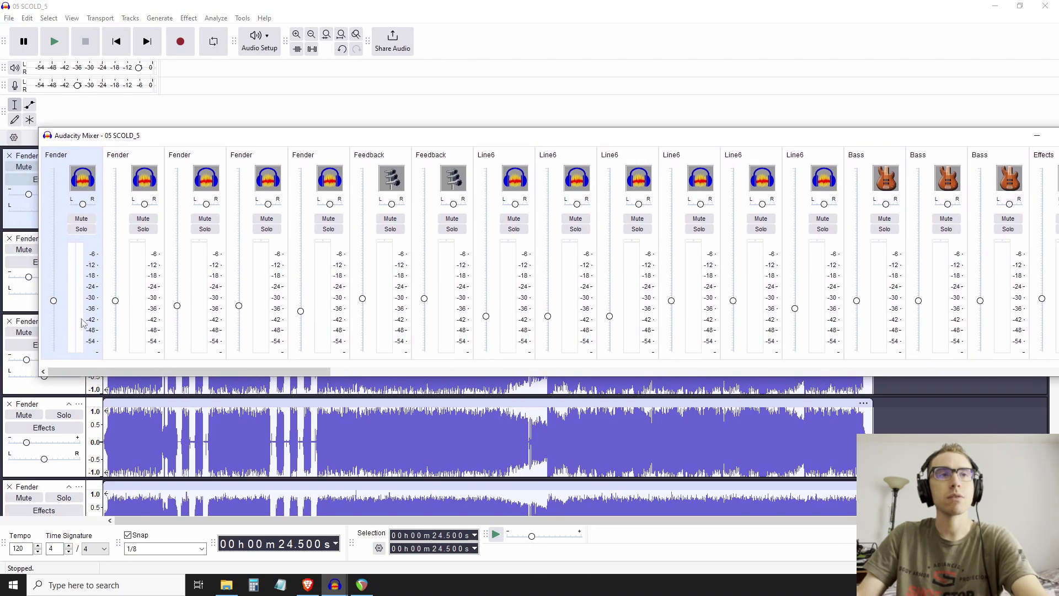
Set the gain of the first four Fender tracks to 0 dB in the mixer
double_click(55, 301)
text(0)
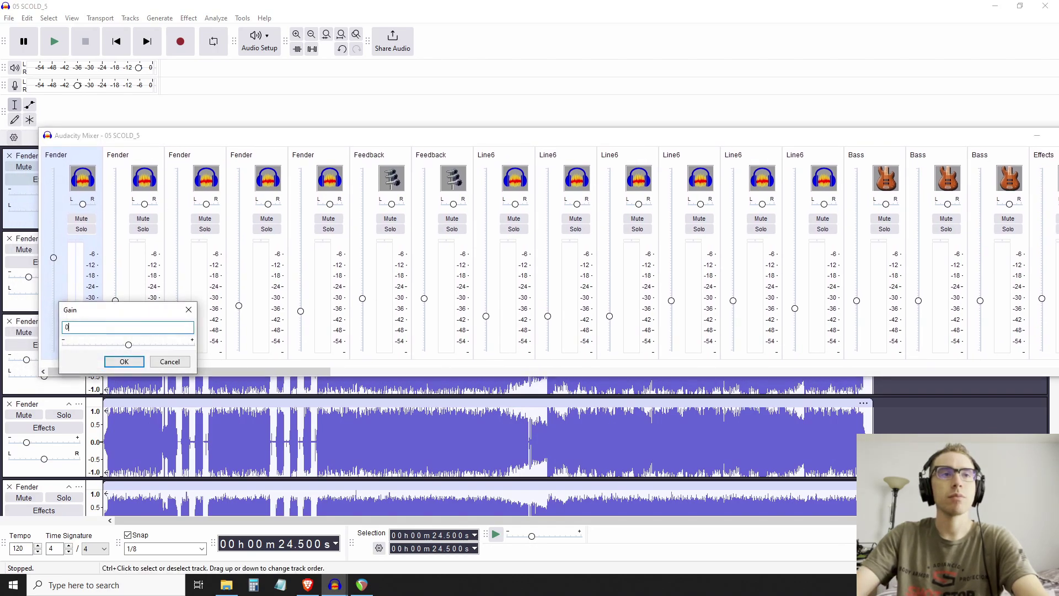
key(Return)
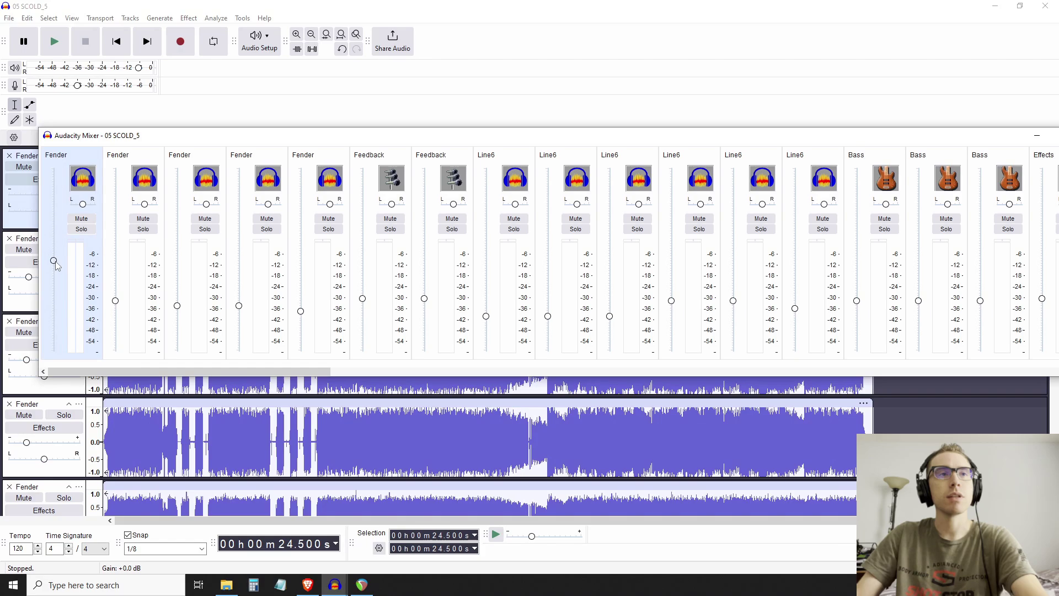
double_click(116, 301)
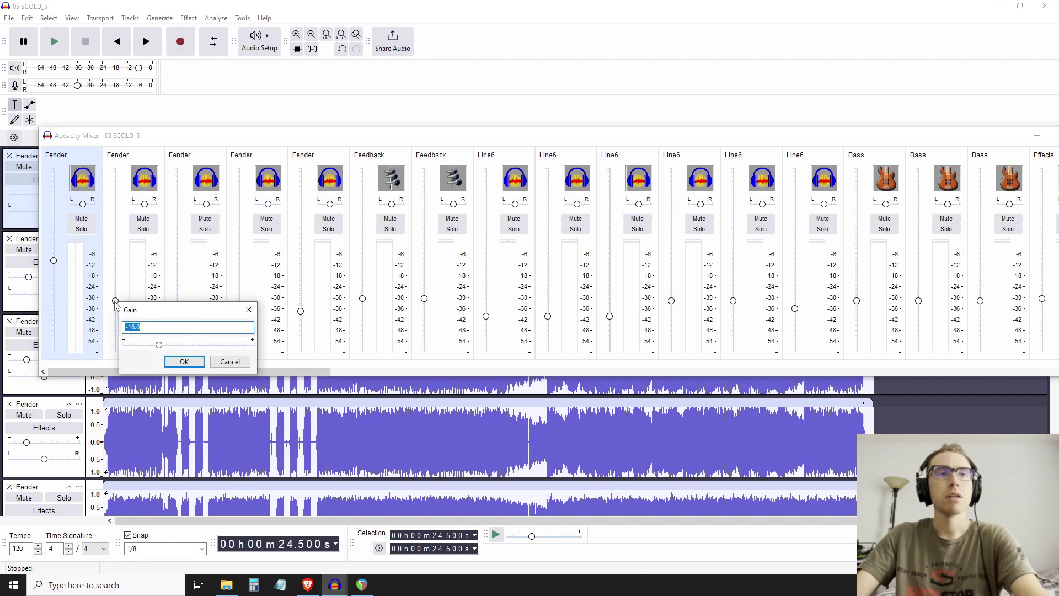
text(0)
key(Return)
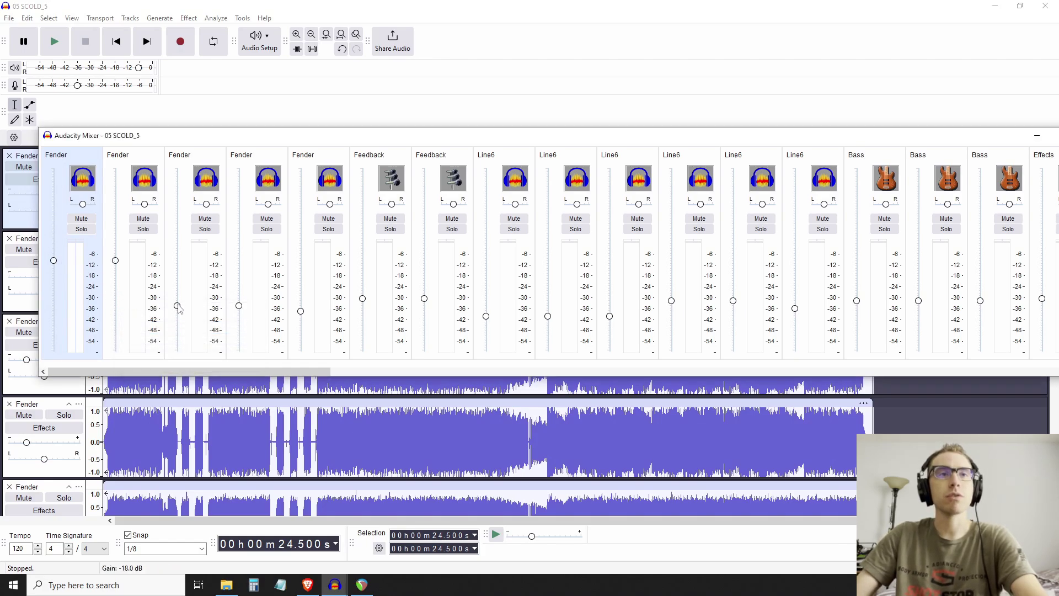
double_click(177, 306)
text(0)
key(Return)
double_click(239, 305)
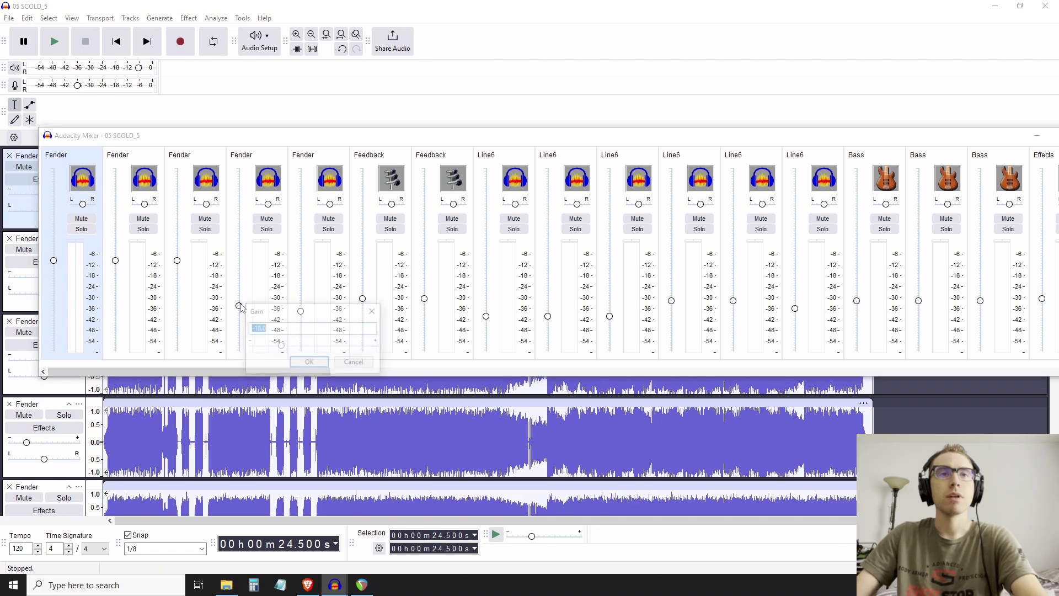
text(0)
key(Return)
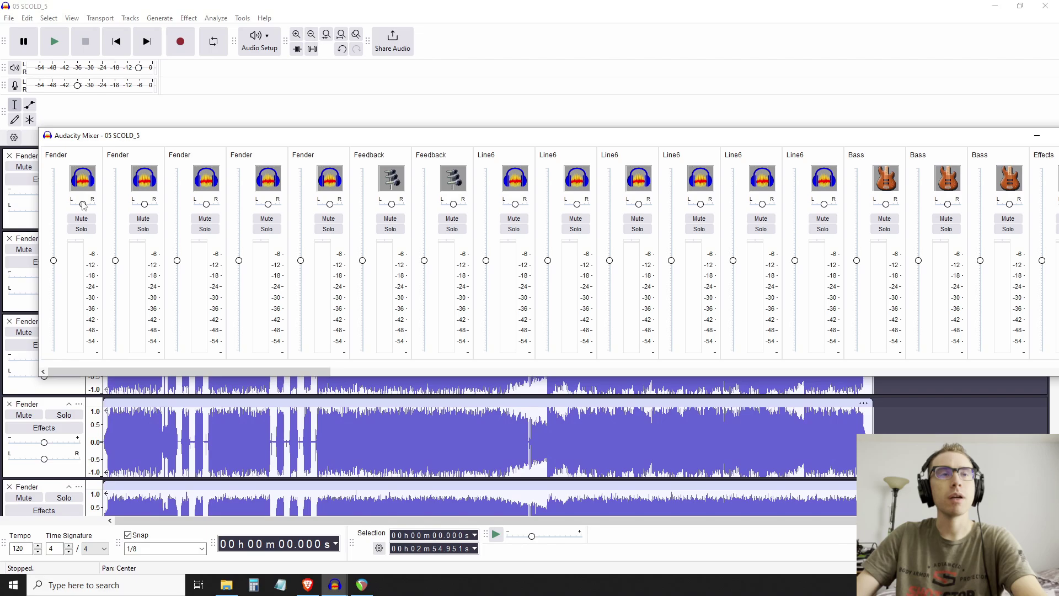
Check the gain and pan settings across the mixer channels, and close the mixer
drag(176, 350, 922, 349)
drag(987, 352, 149, 309)
drag(935, 141, 823, 143)
click(983, 142)
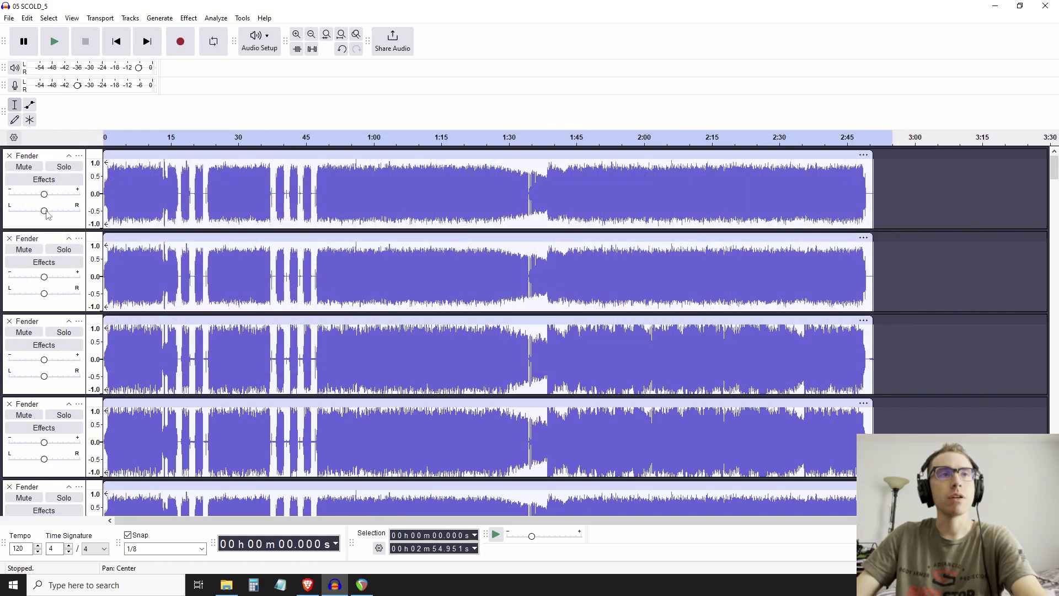
Lower the first Fender track's gain to -11 dB, and reset it to 0 dB
drag(44, 194, 33, 195)
double_click(34, 194)
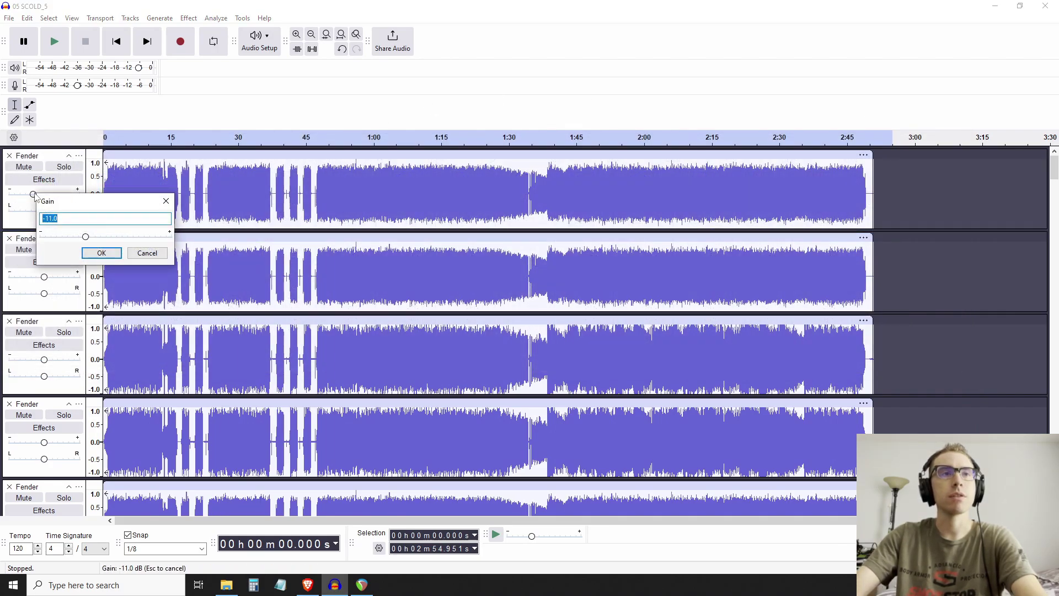
text(0)
key(Return)
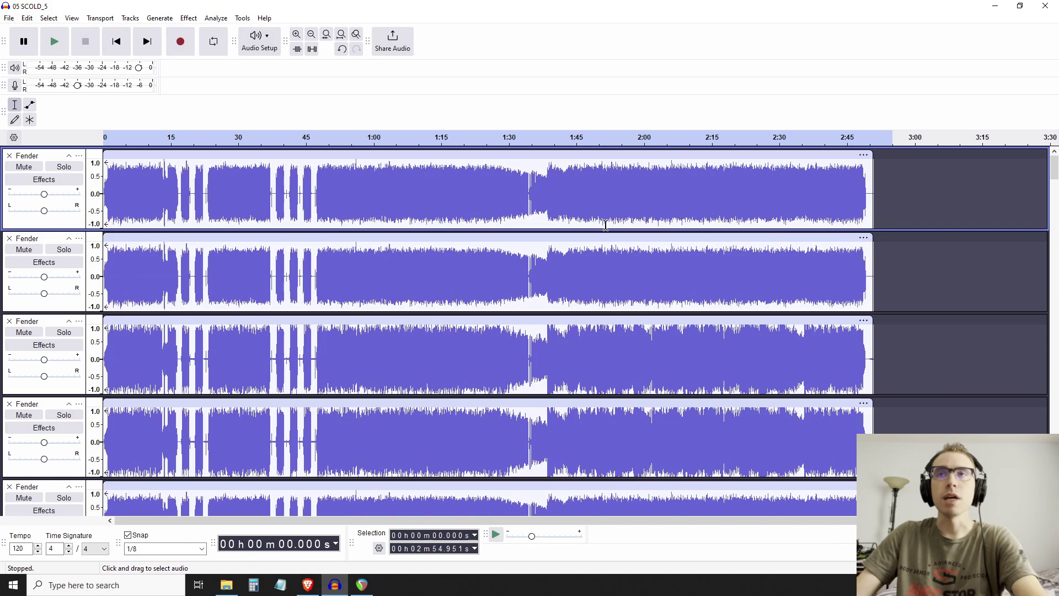
click(543, 180)
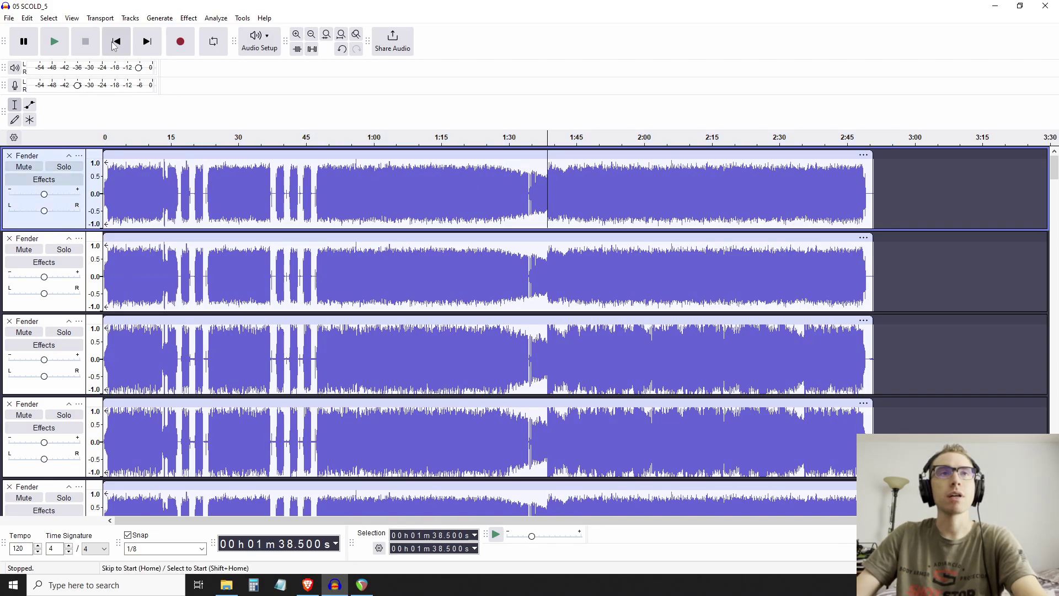
click(198, 194)
click(180, 182)
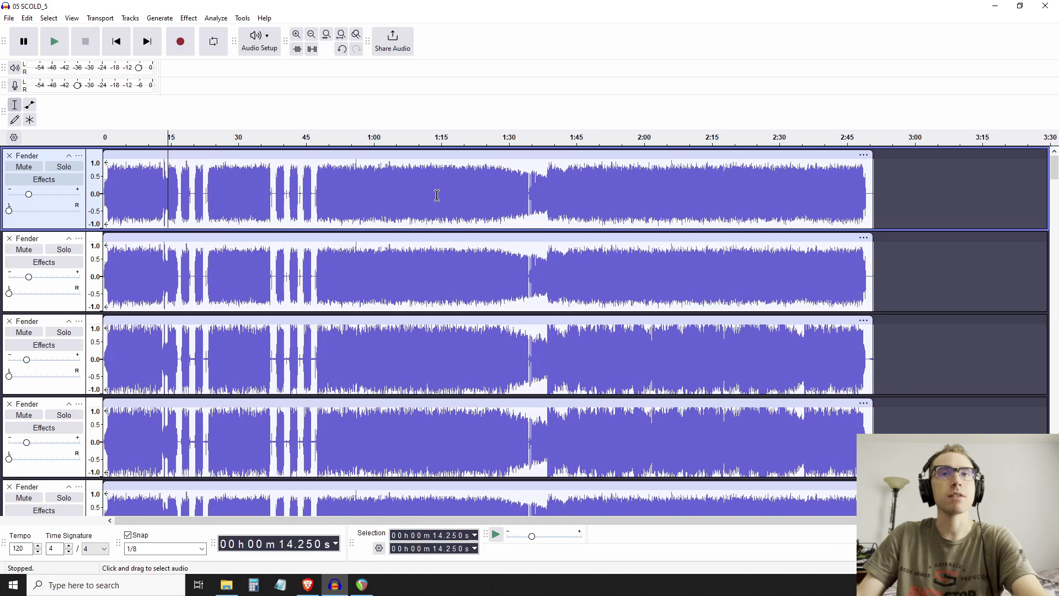
click(155, 197)
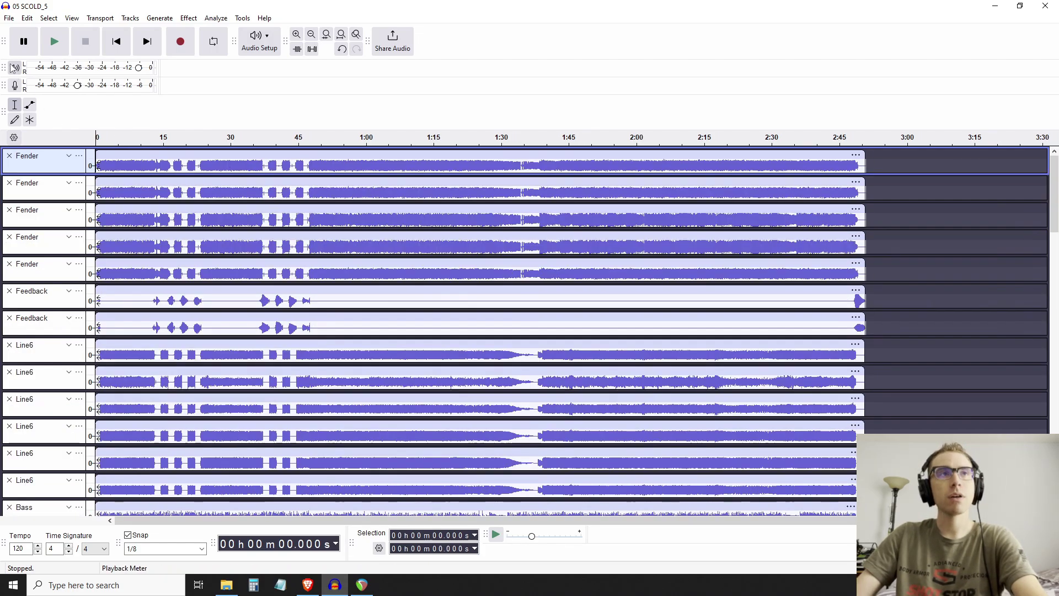
Export every track as a separate mono WAV file with 32-bit float encoding into the Scold folder, named after the track
click(9, 18)
click(61, 140)
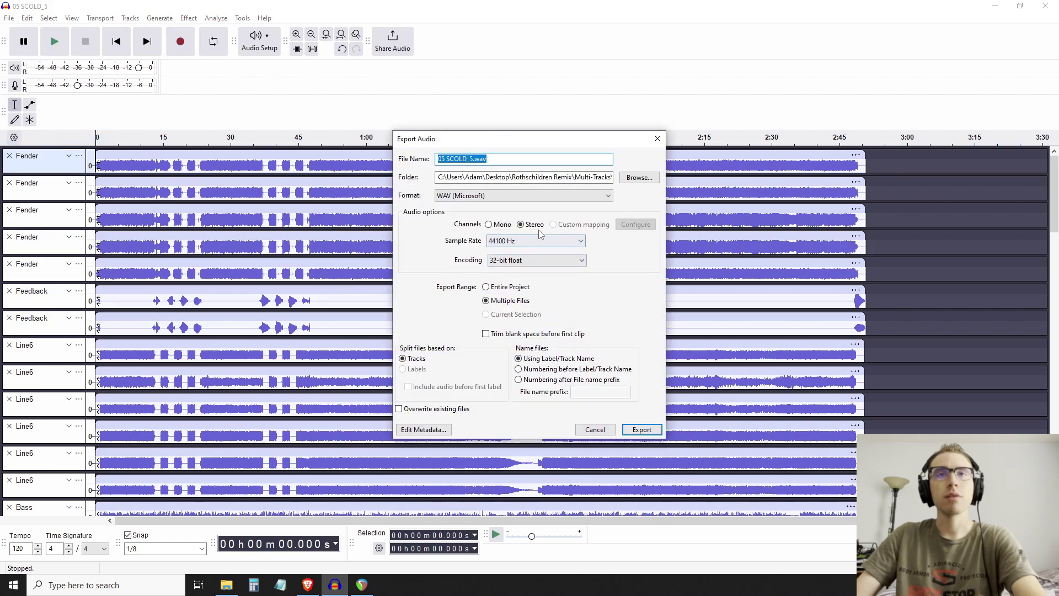
click(489, 224)
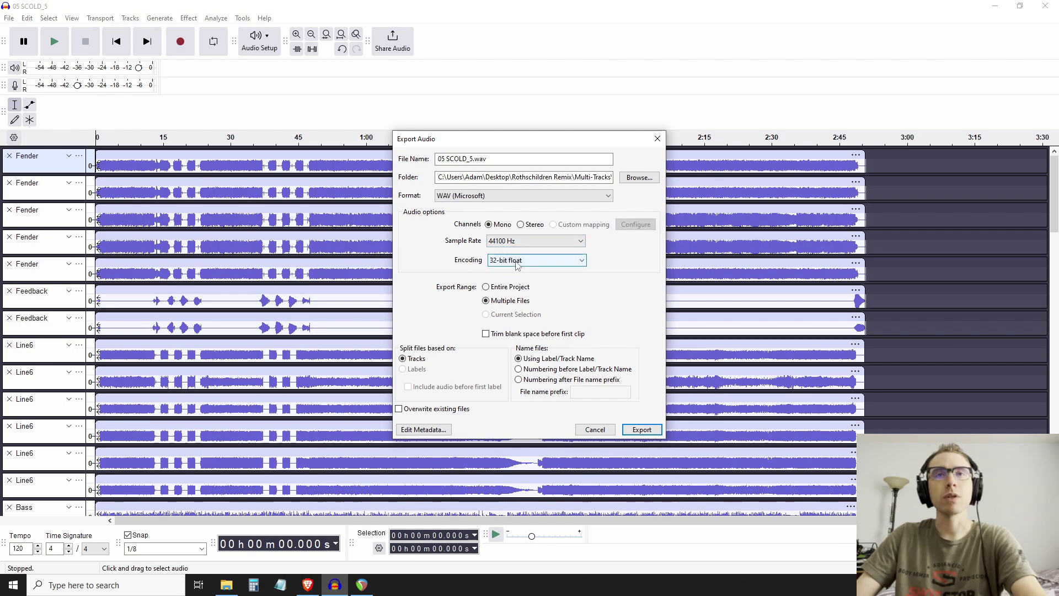
click(517, 266)
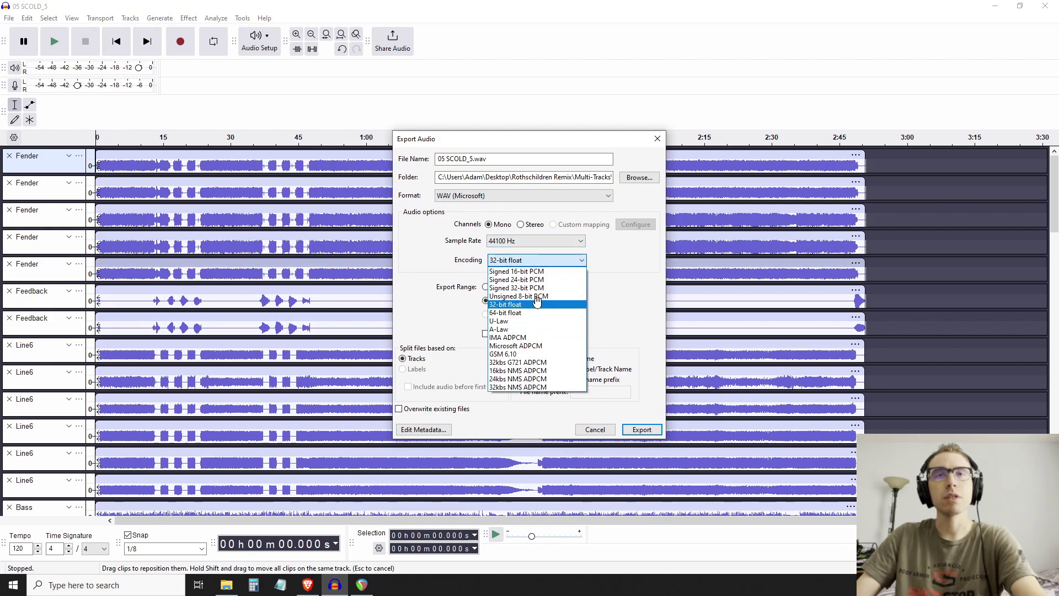
click(539, 304)
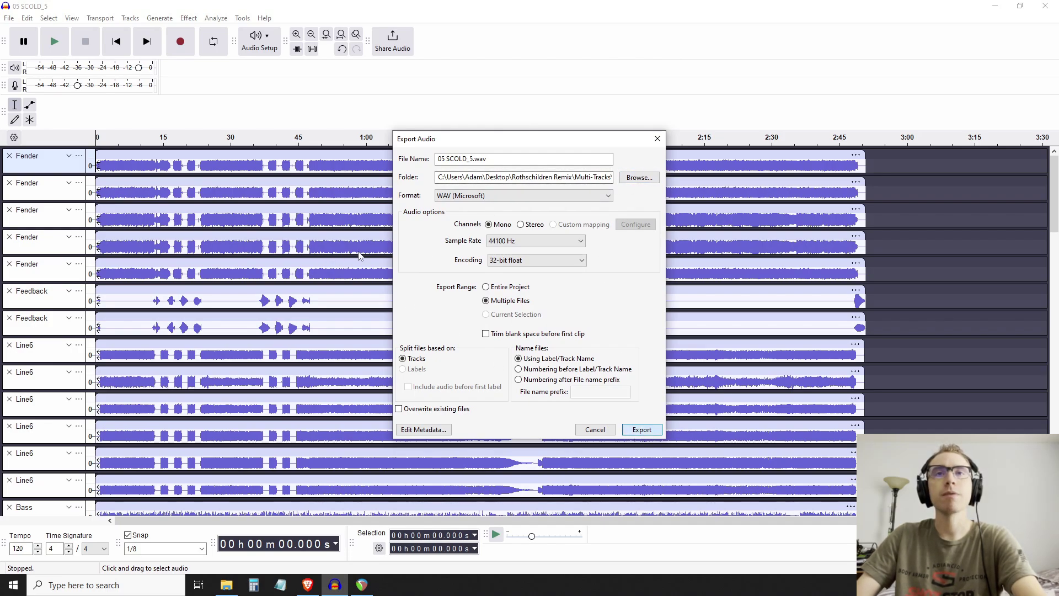
key(Return)
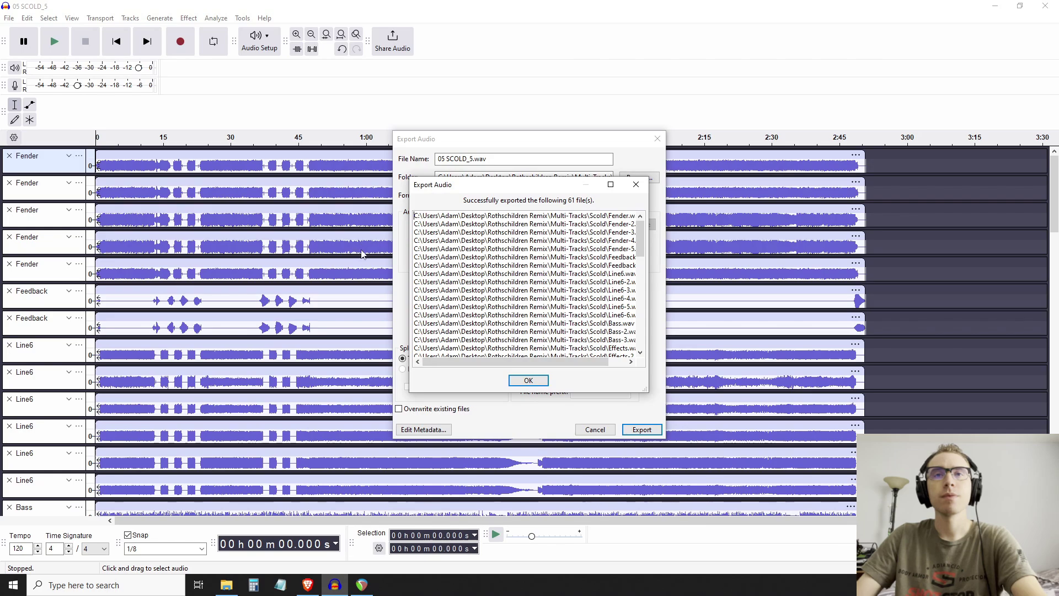
click(518, 381)
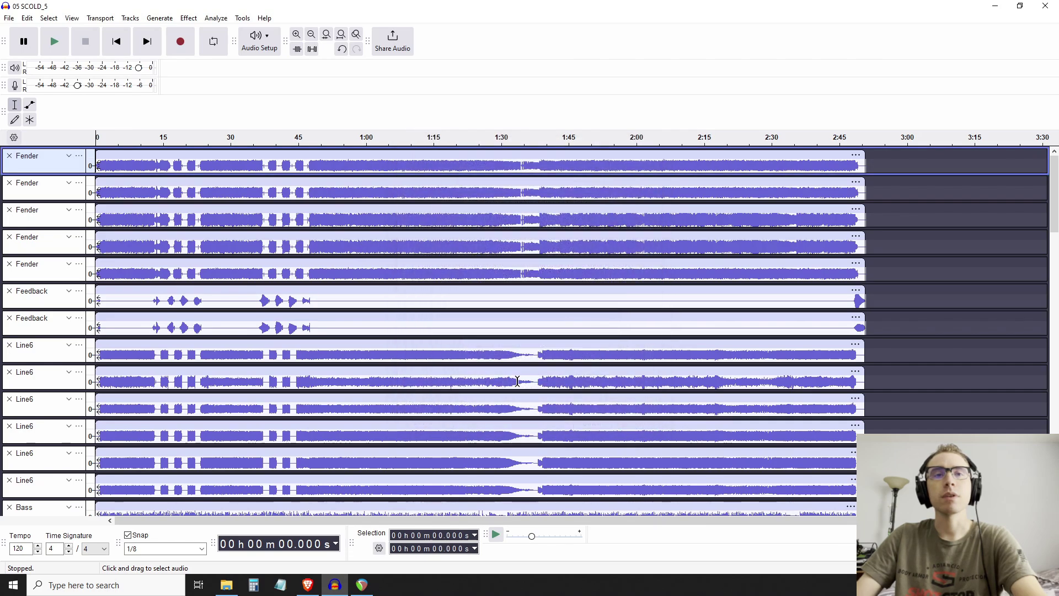
Switch to File Explorer and check the list of newly exported WAV files in the Scold folder
click(226, 585)
scroll(415, 300, down, 6)
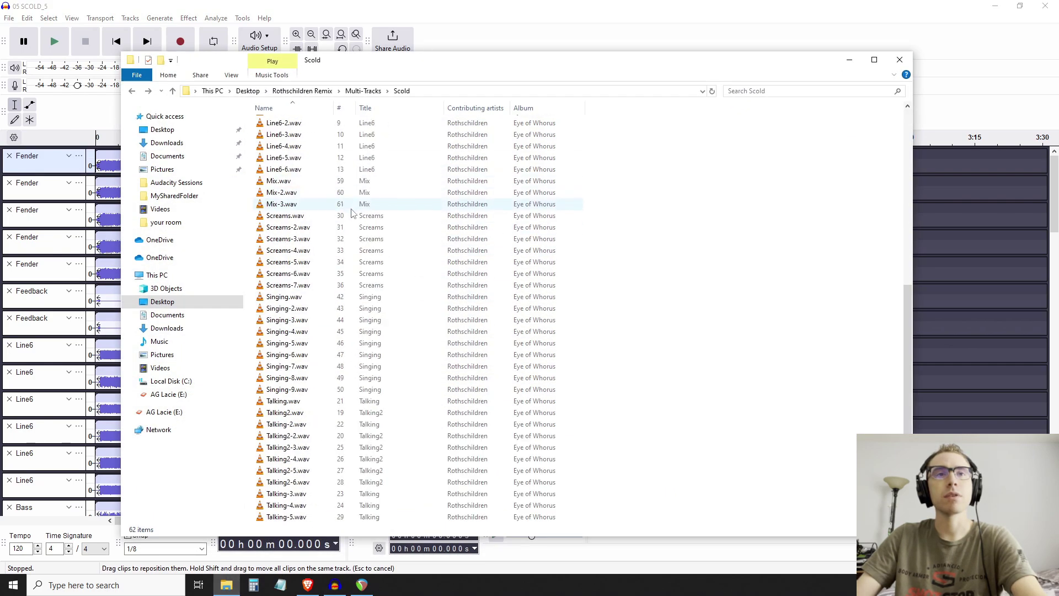
scroll(374, 351, up, 7)
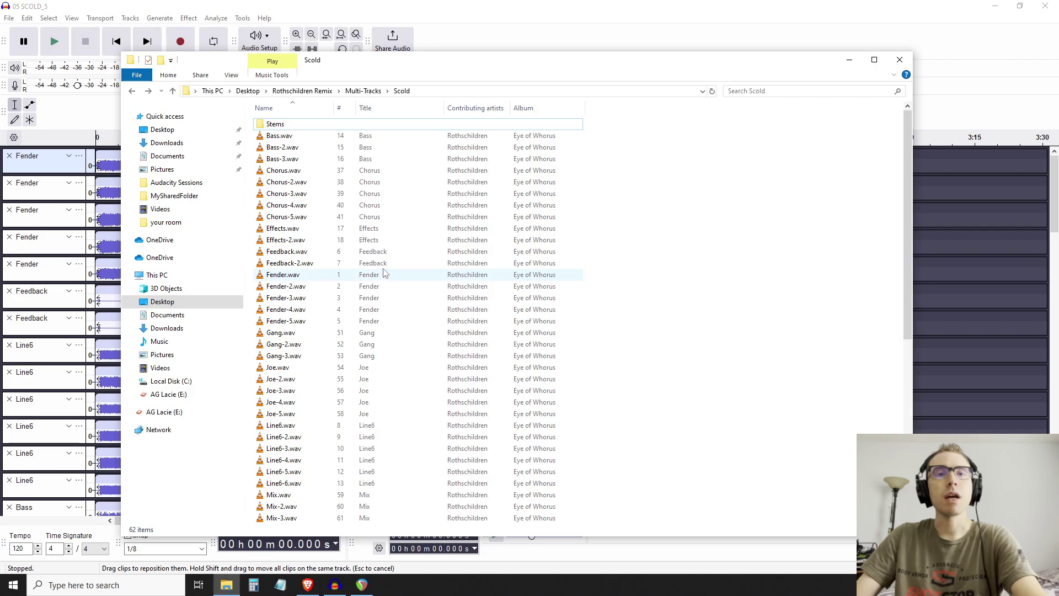
Import all WAV files from the Scold folder, leaving out the Stems folder, into the empty REAPER project as separate tracks from the start
click(362, 585)
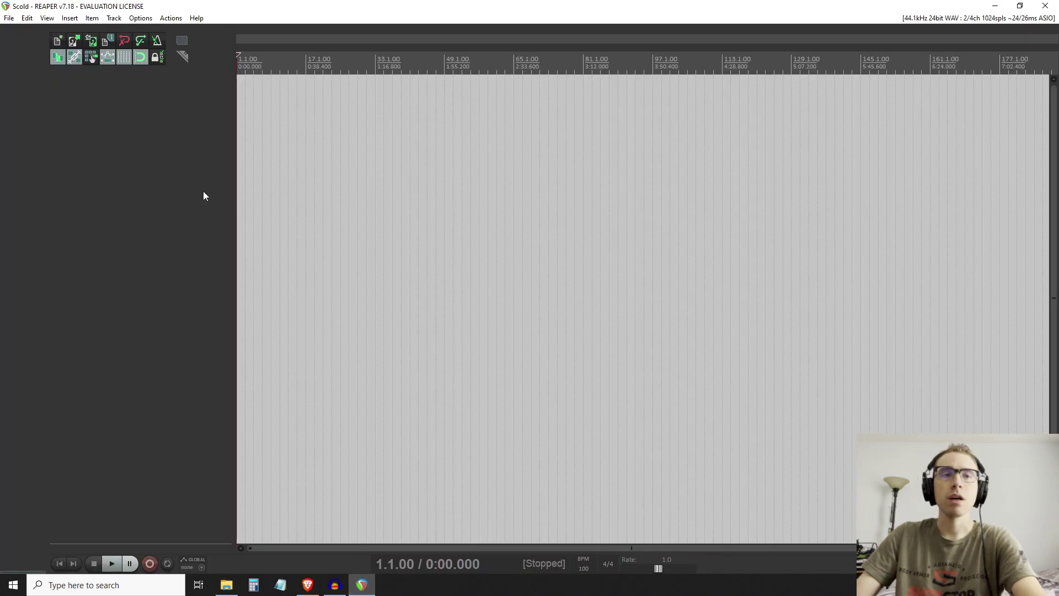
click(233, 585)
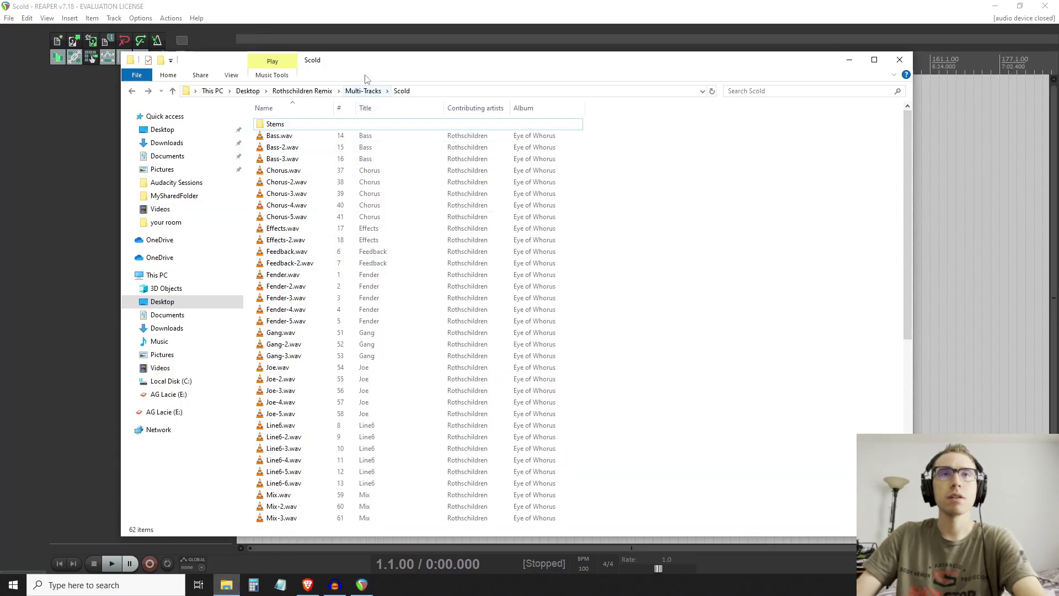
drag(367, 63, 860, 26)
key(ctrl+a)
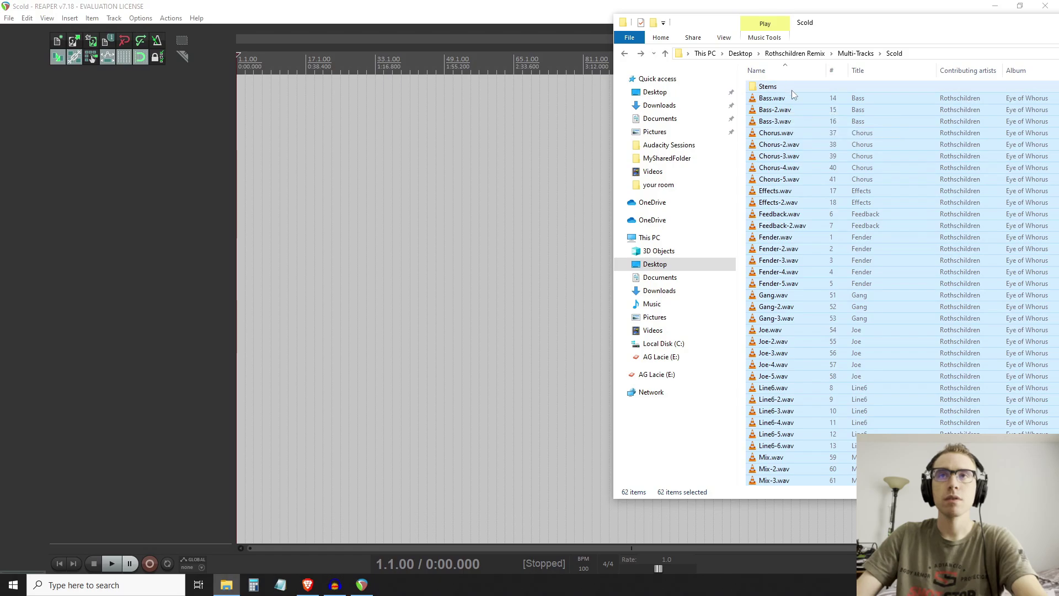
ctrl+click(792, 88)
drag(793, 98, 238, 120)
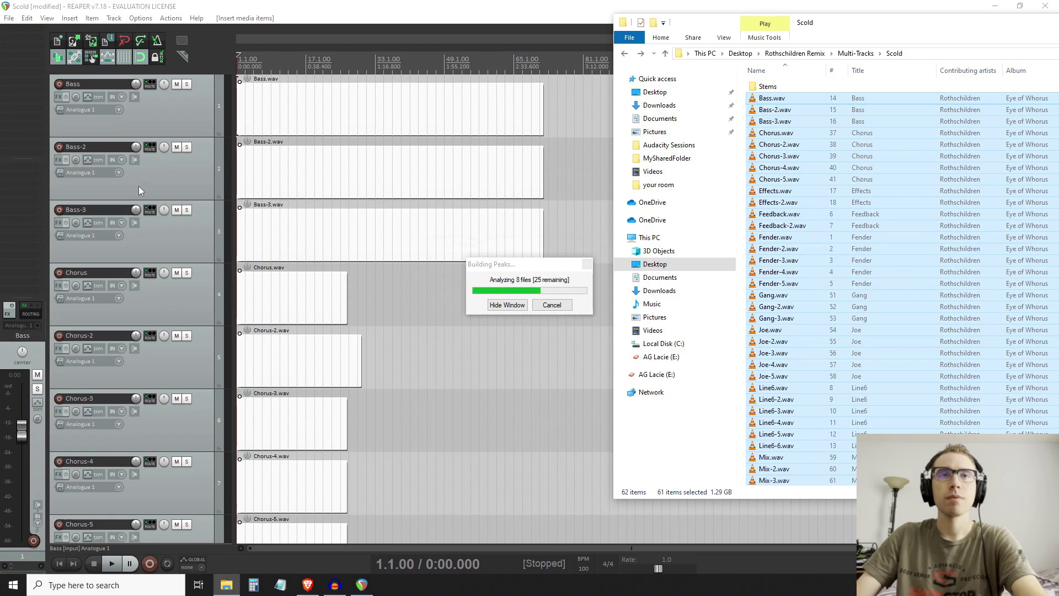
Examine the alignment and length of the imported tracks across the timeline, and return the edit cursor to the project start
click(368, 224)
scroll(388, 257, up, 3)
scroll(389, 257, down, 2)
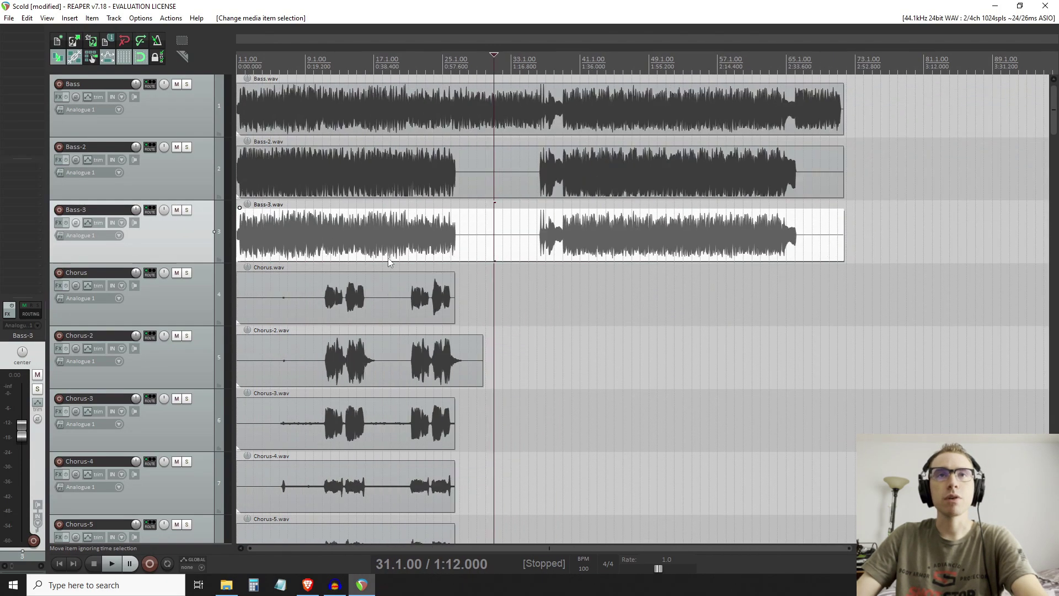
ctrl+scroll(389, 257, down, 5)
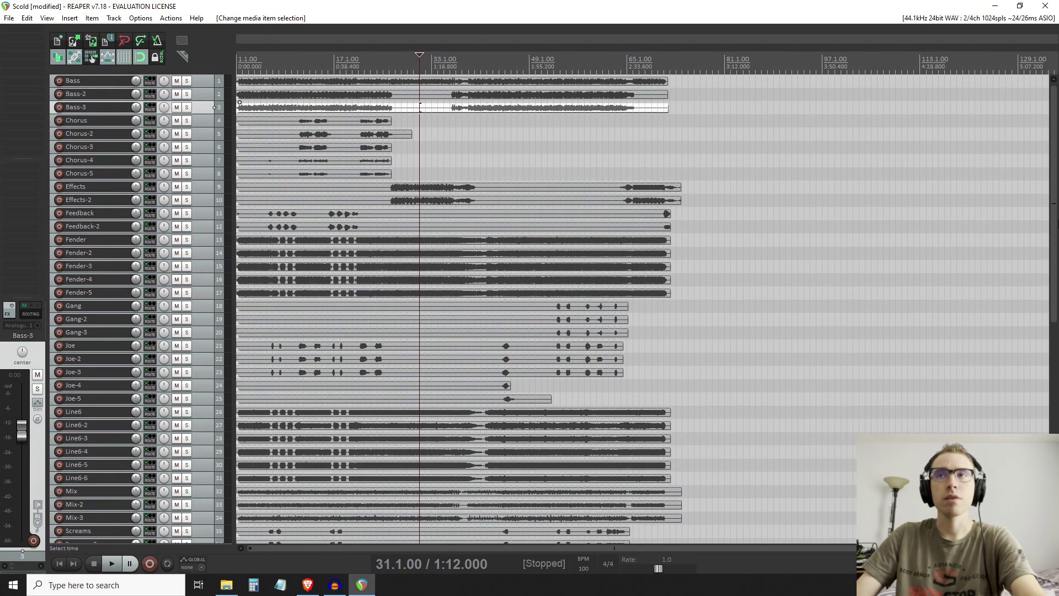
drag(1051, 213, 1039, 121)
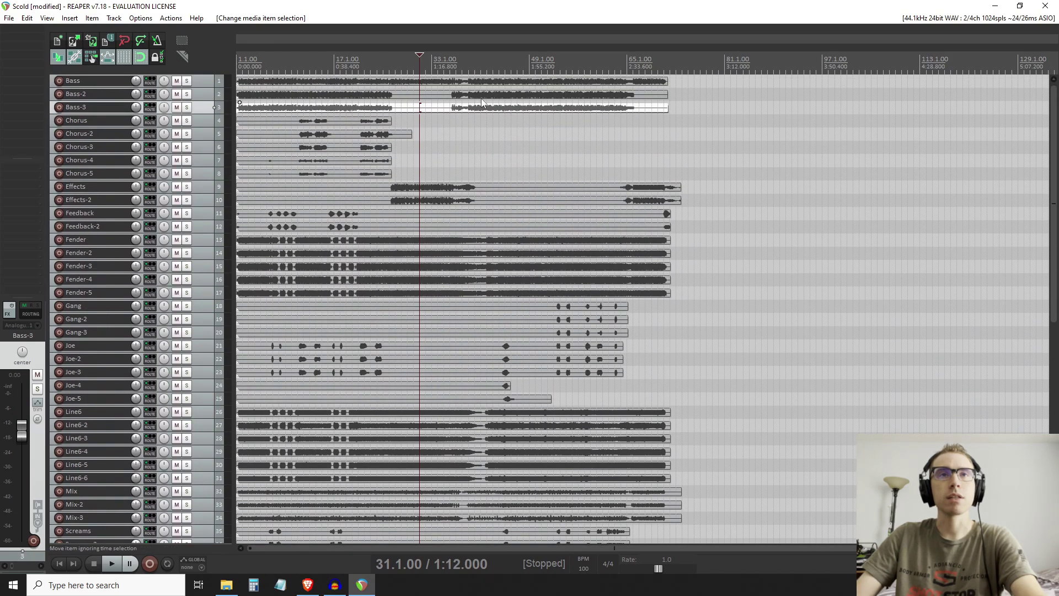
key(Home)
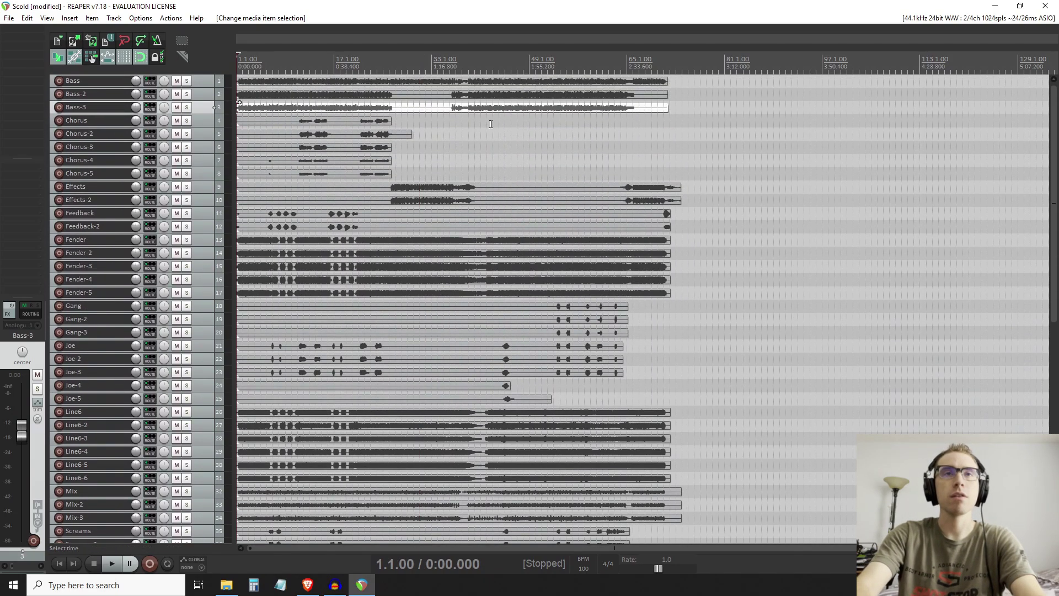
Solo the Bass track and play it from 12.1.00, lowering its volume and panning it 40% right to test mono panning
scroll(990, 255, up, 2)
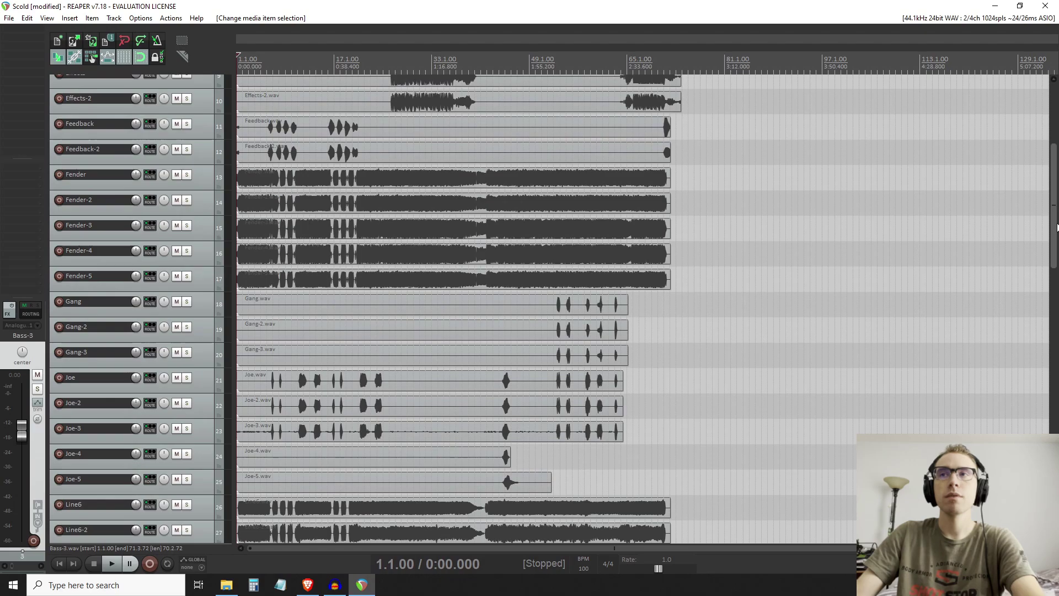
drag(1055, 227, 1053, 165)
scroll(363, 160, up, 2)
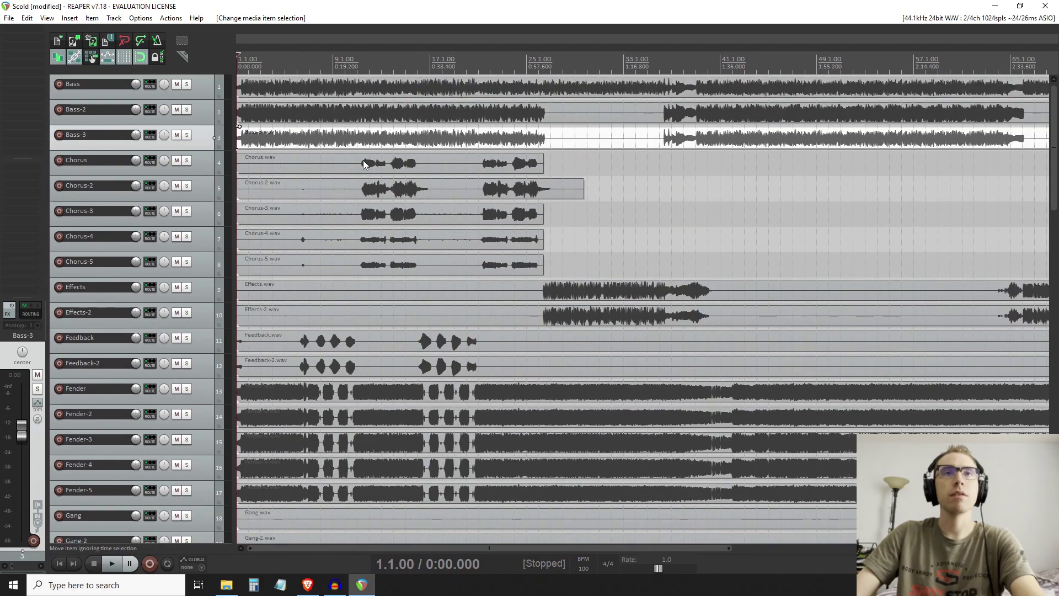
click(369, 101)
click(368, 94)
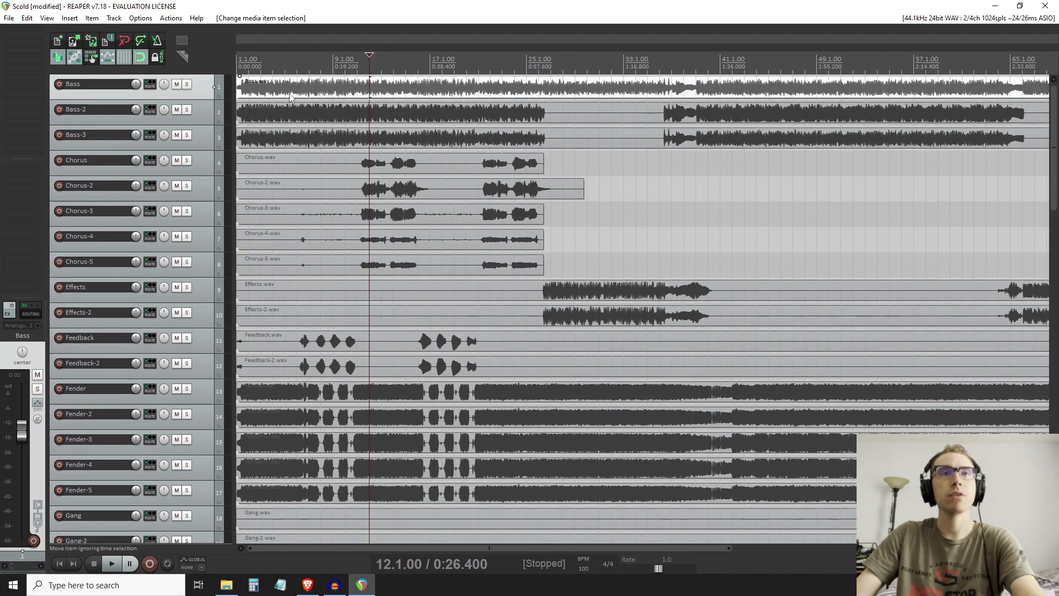
click(186, 85)
key(space)
drag(22, 436, 22, 489)
drag(25, 351, 26, 331)
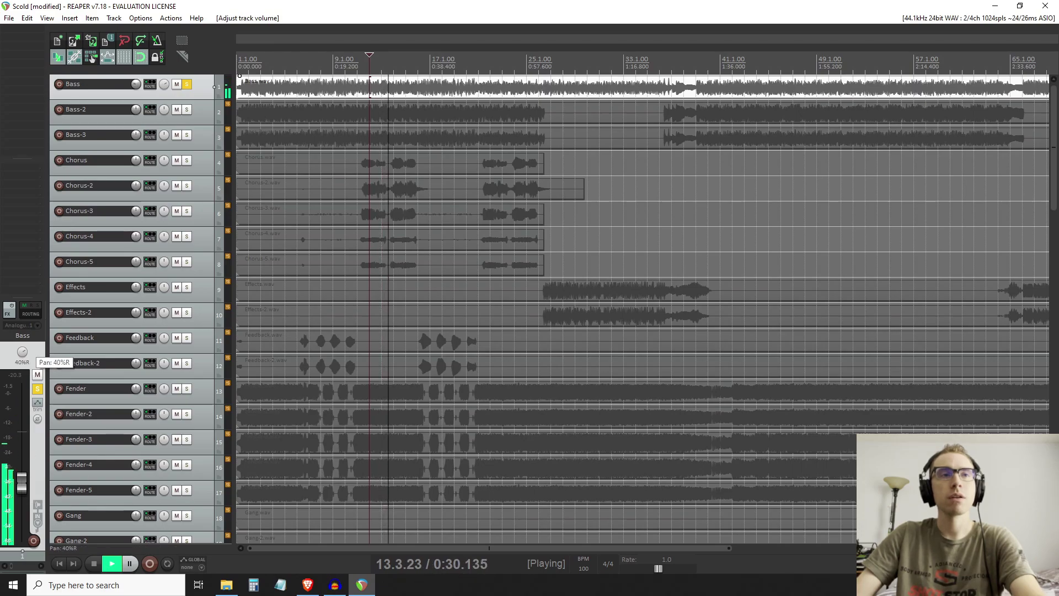
Stop playback, reset the Bass track's pan to center and volume to 0.00 dB, and unsolo it
double_click(22, 351)
key(space)
double_click(19, 493)
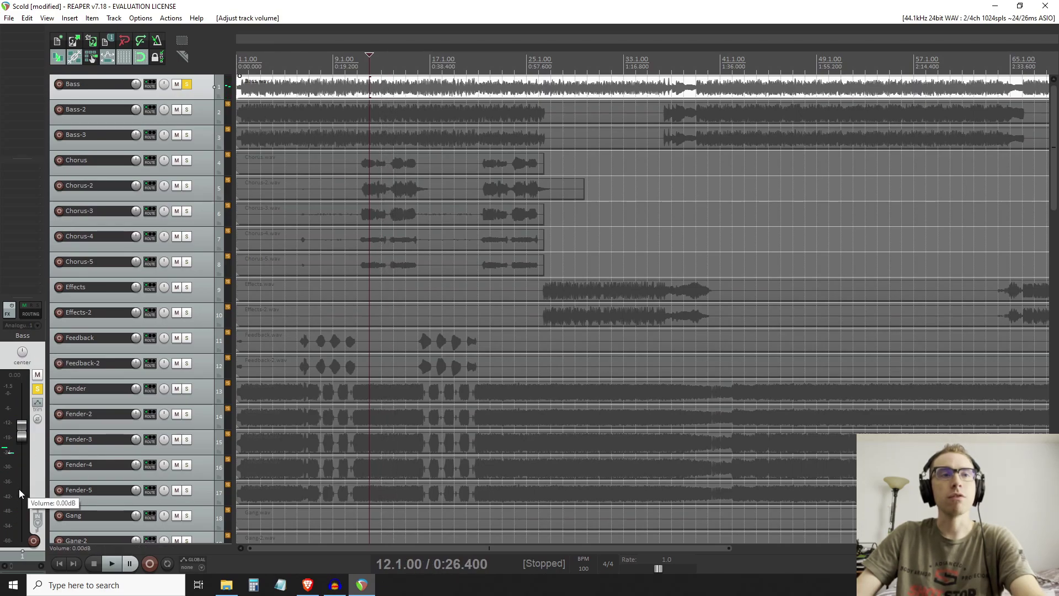
scroll(286, 179, down, 3)
click(187, 81)
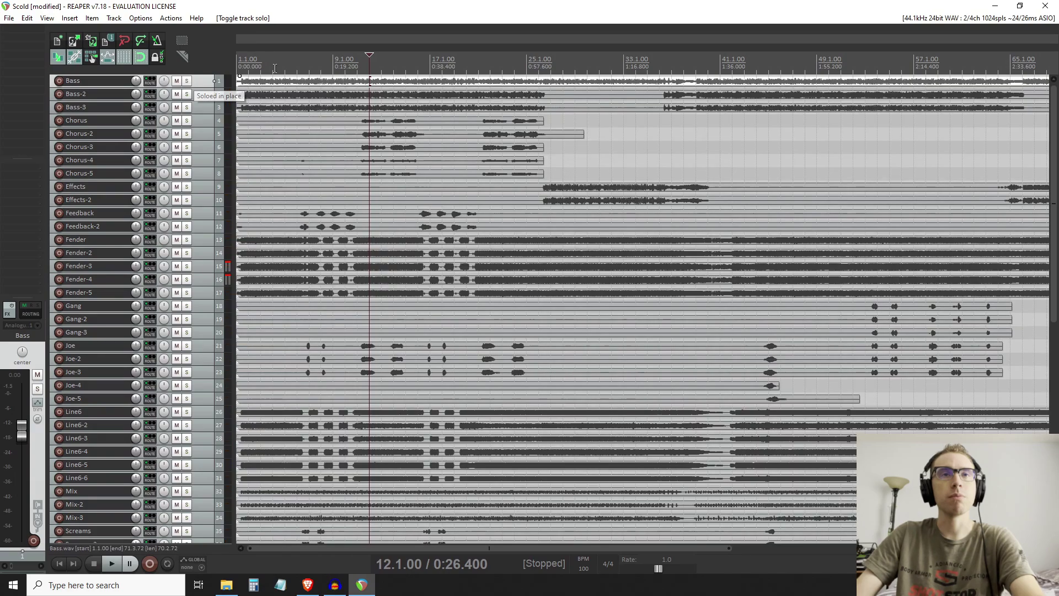
Return the edit cursor to the project start at 1.1.00 with the full length of the Bass tracks in view
scroll(321, 175, up, 3)
drag(1053, 233, 1053, 142)
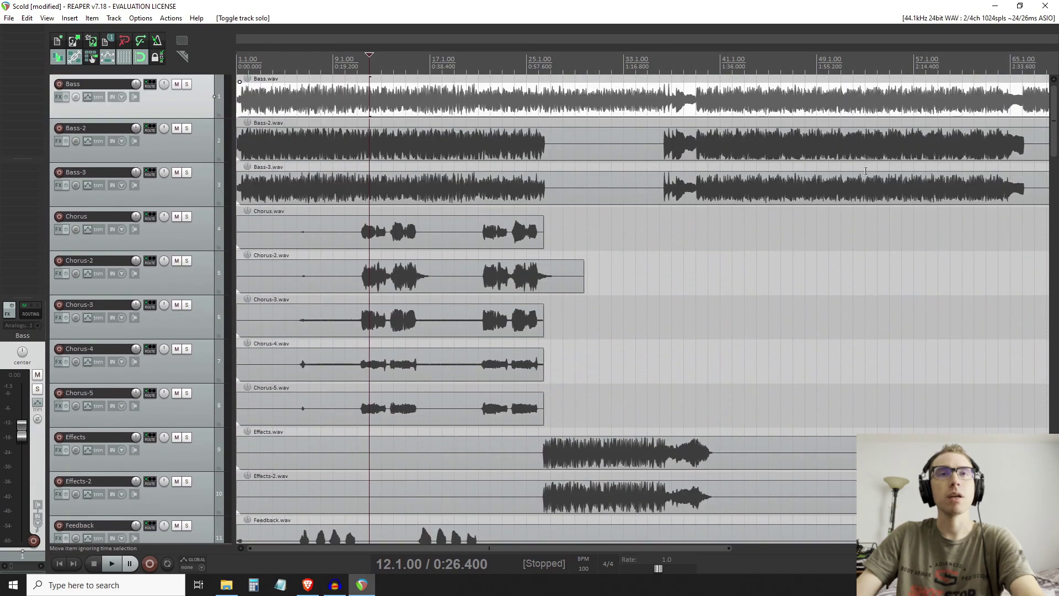
scroll(336, 212, down, 3)
scroll(328, 161, up, 1)
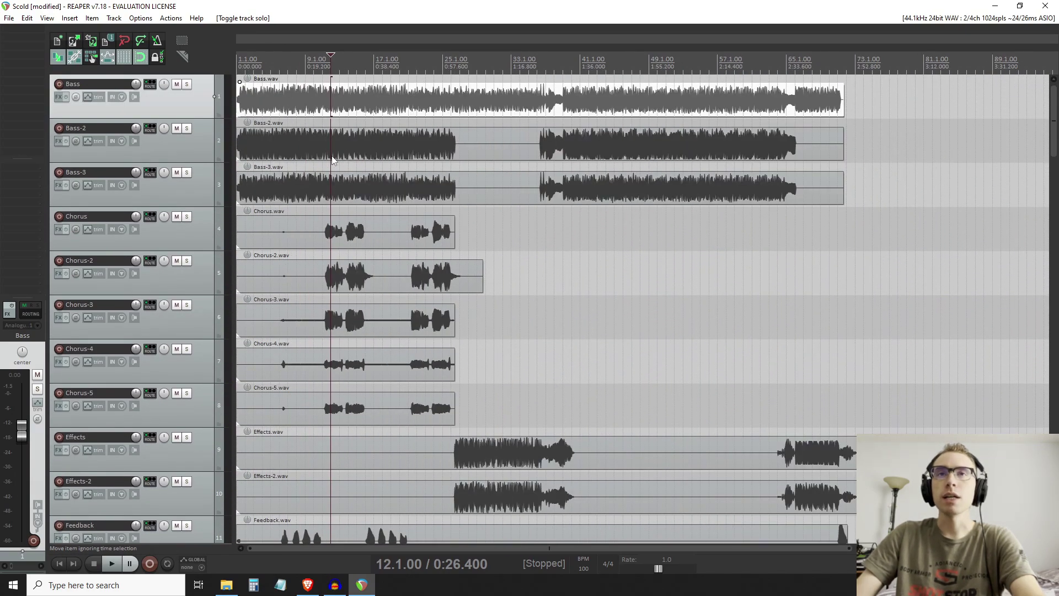
key(Home)
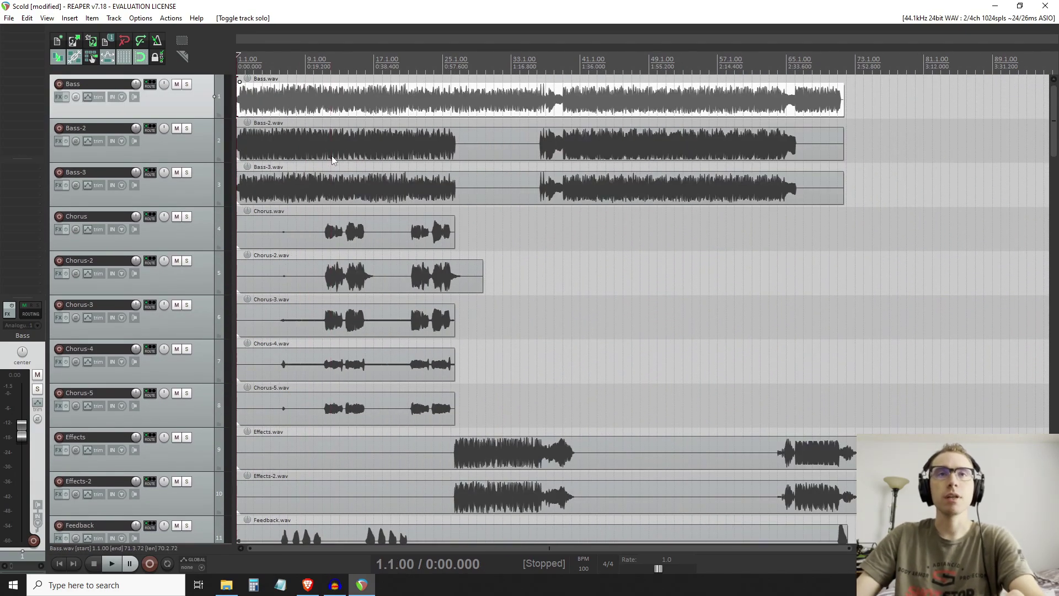